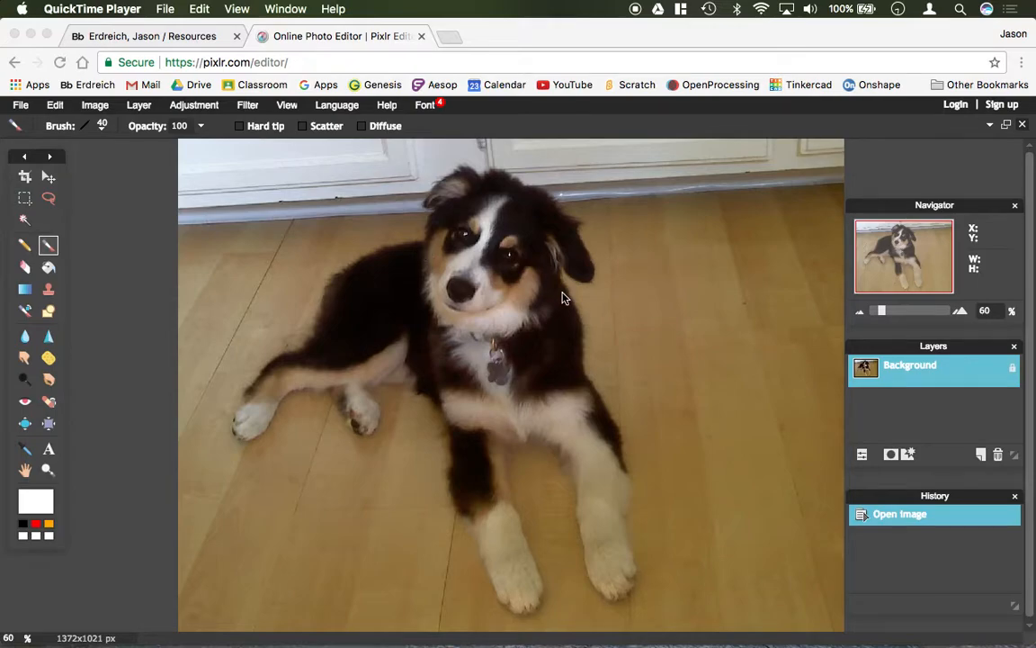
- Set the Brush tool to the 30-pixel hard round tip
{"action": "left_click", "coordinate": [911, 376]}
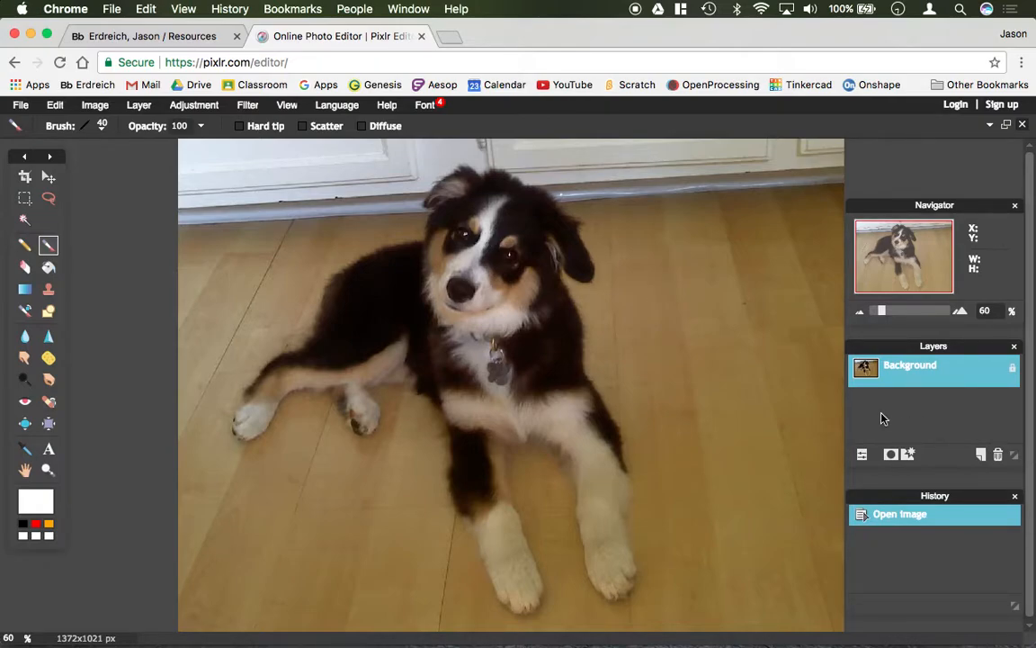
{"action": "left_click", "coordinate": [103, 127]}
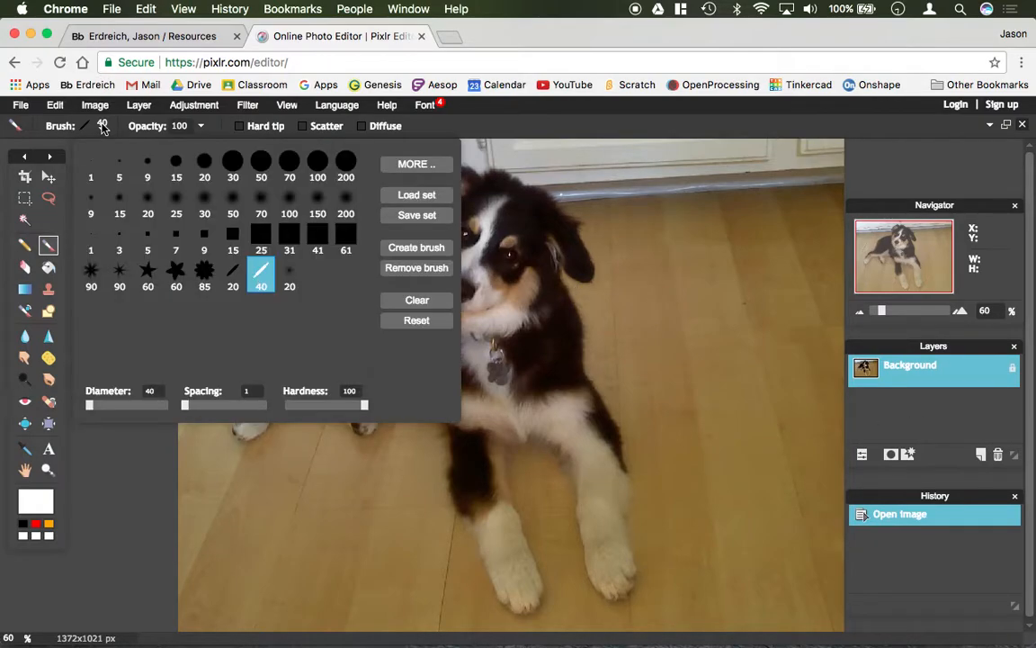
{"action": "left_click", "coordinate": [318, 165]}
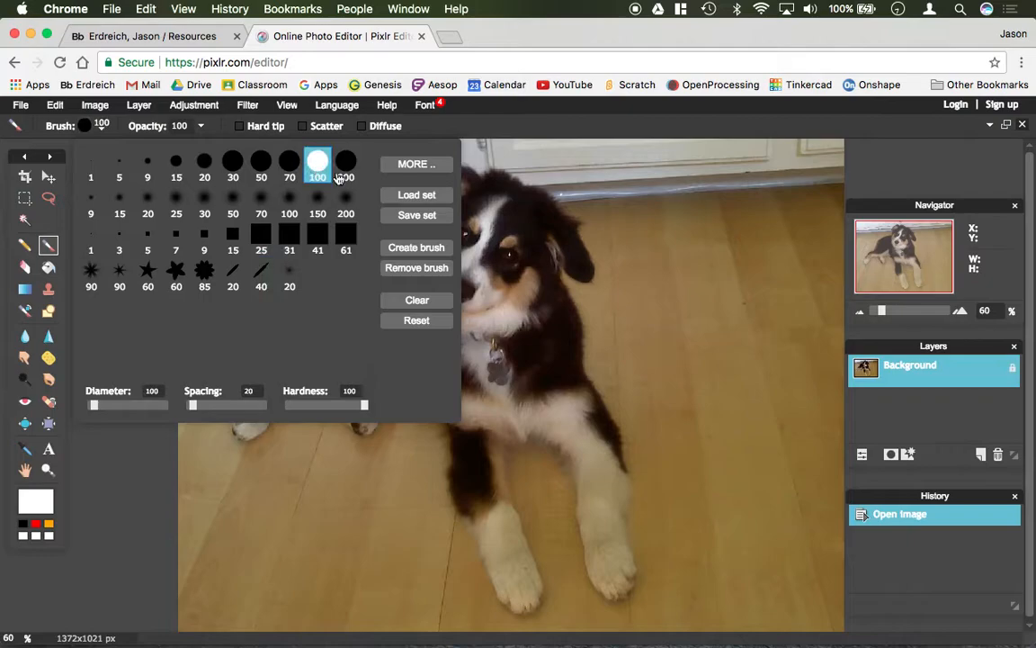
{"action": "left_click", "coordinate": [233, 165]}
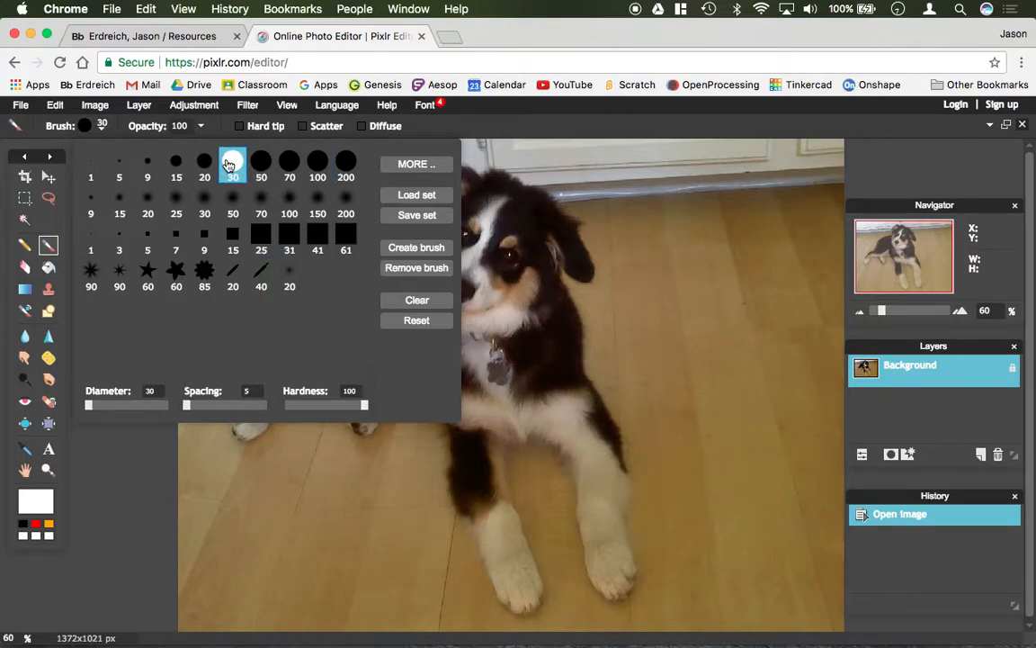
{"action": "left_click", "coordinate": [22, 526]}
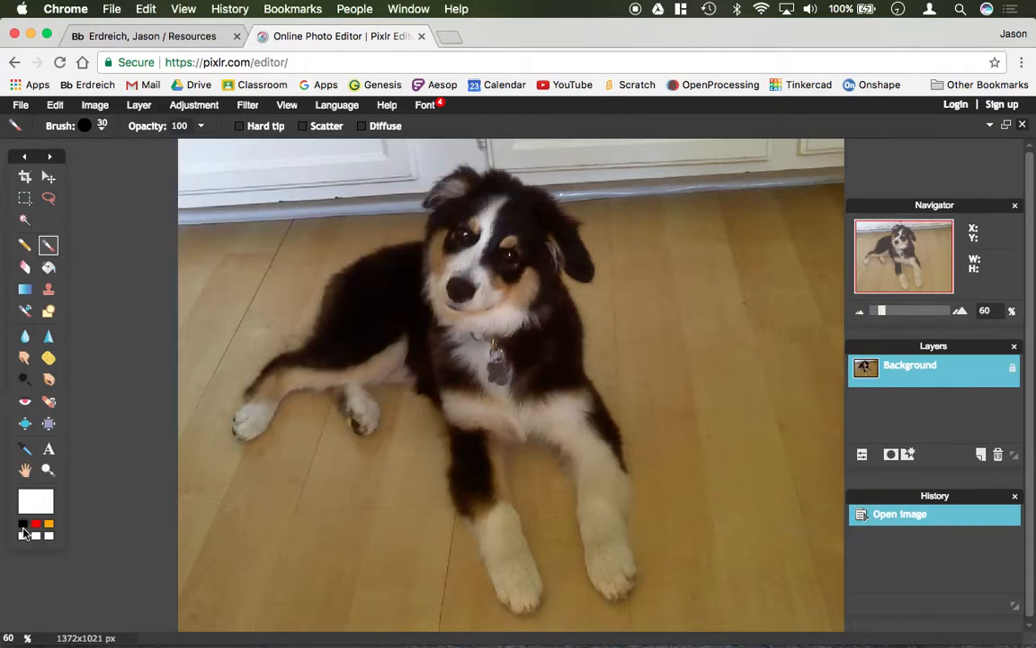
- Choose a bright, fully saturated purple as the painting color
{"action": "left_click", "coordinate": [23, 526]}
{"action": "left_click", "coordinate": [35, 501]}
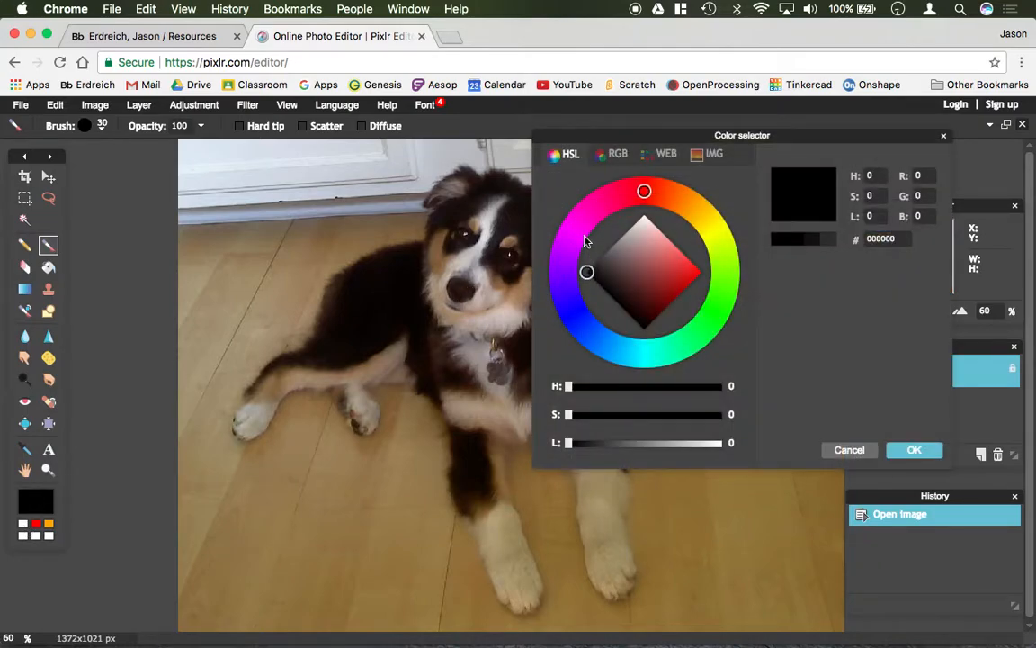
{"action": "left_click", "coordinate": [583, 231]}
{"action": "left_click_drag", "start_coordinate": [585, 235], "coordinate": [563, 255]}
{"action": "left_click_drag", "start_coordinate": [670, 270], "coordinate": [705, 273]}
{"action": "left_click", "coordinate": [914, 452]}
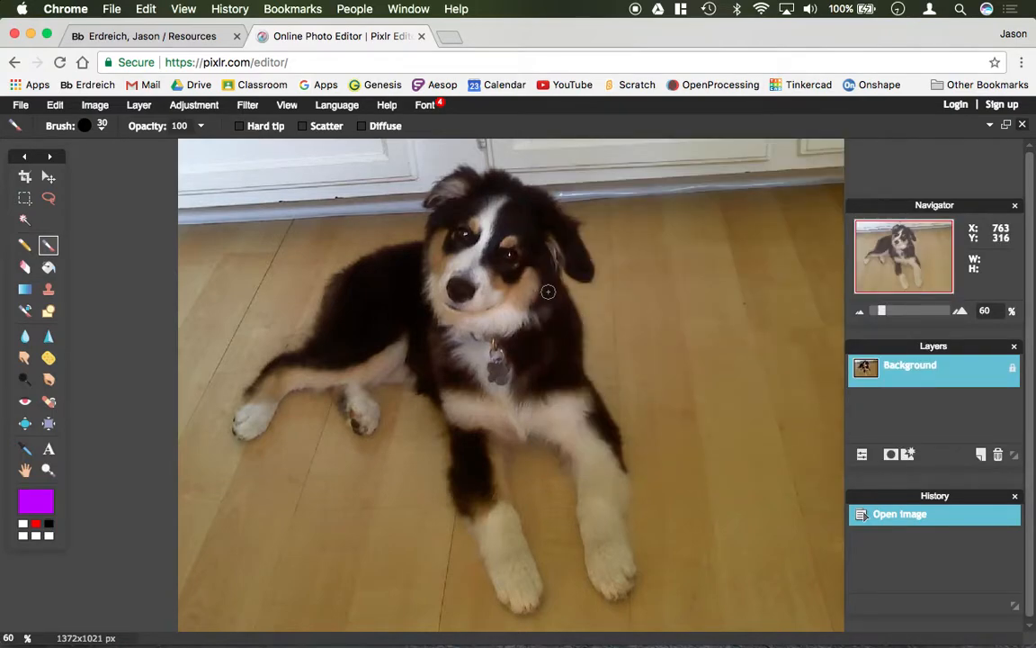
- Try painting a purple collar directly on the Background layer, and revert the image to its opened state
{"action": "mouse_move", "coordinate": [550, 285]}
{"action": "left_mouse_down"}
{"action": "mouse_move", "coordinate": [504, 334]}
{"action": "mouse_move", "coordinate": [475, 336]}
{"action": "mouse_move", "coordinate": [438, 321]}
{"action": "mouse_move", "coordinate": [423, 281]}
{"action": "left_mouse_up"}
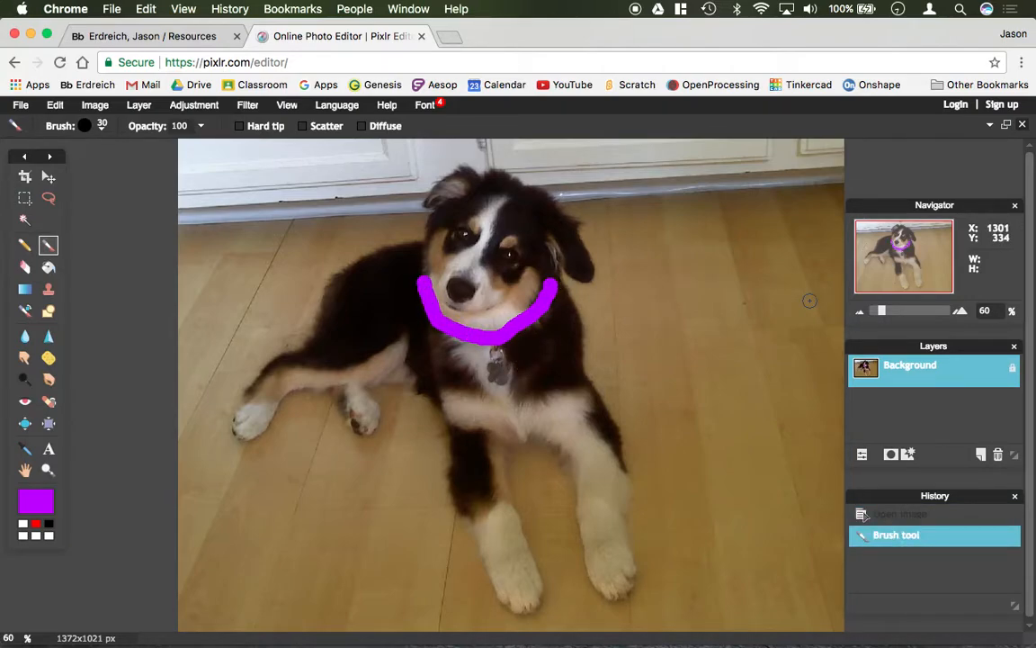
{"action": "left_click", "coordinate": [49, 178]}
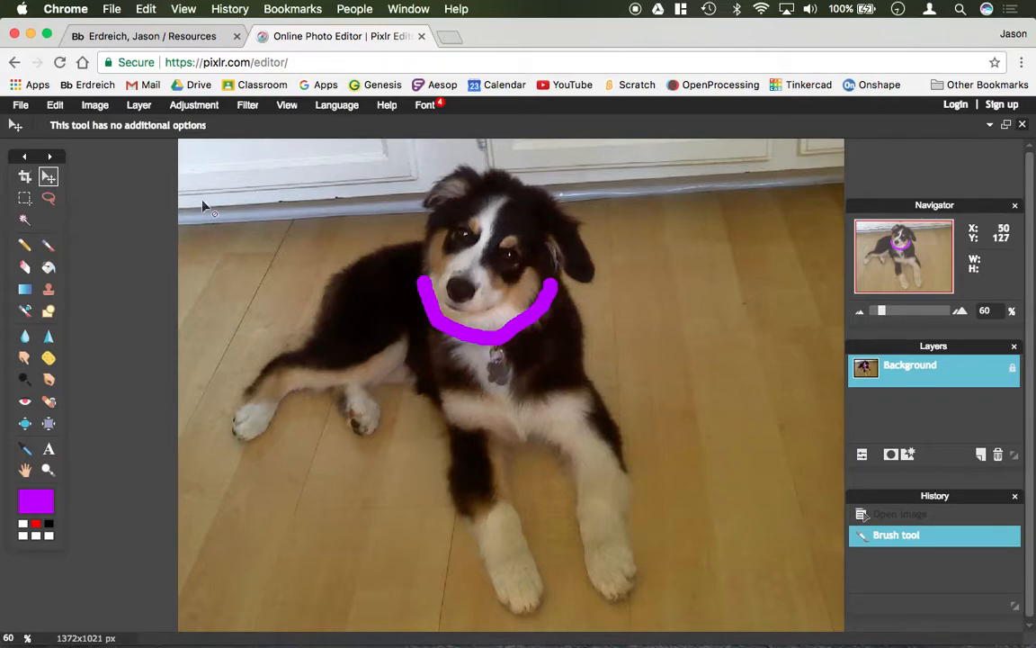
{"action": "left_click", "coordinate": [875, 515]}
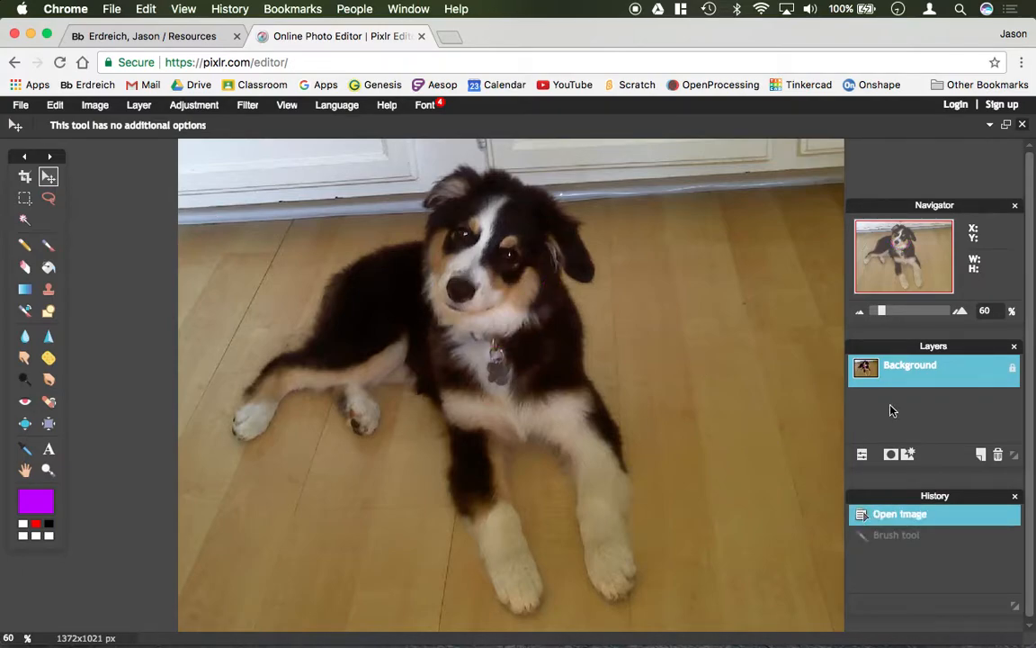
- Add a new layer above the Background and name it collar
{"action": "left_click", "coordinate": [982, 457]}
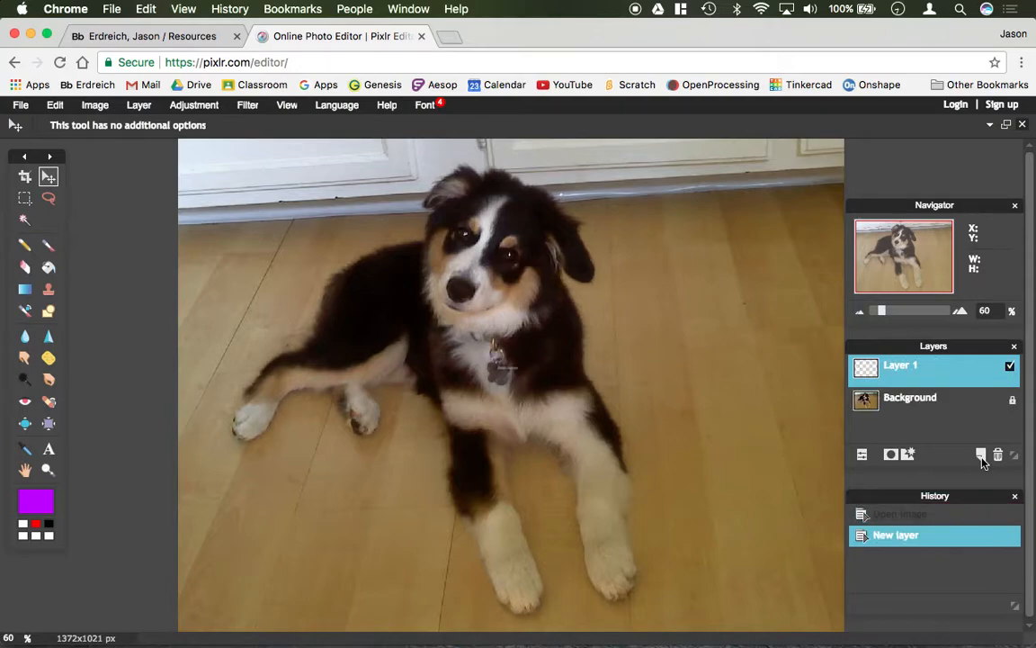
{"action": "double_click", "coordinate": [897, 369]}
{"action": "type", "text": "collar"}
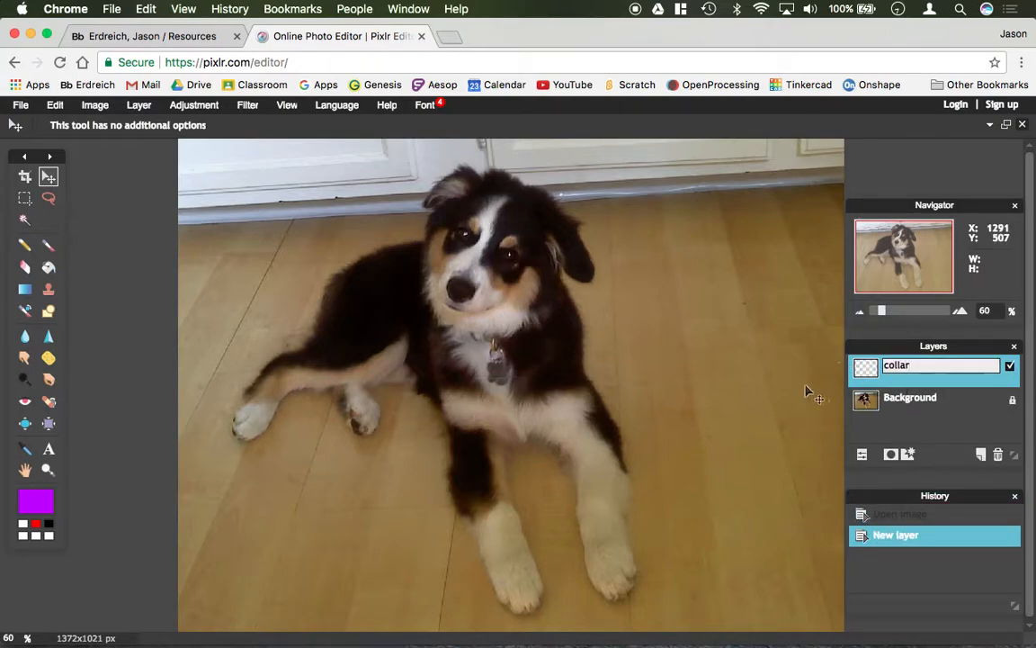
{"action": "key", "text": "Return"}
- Brush a curved purple collar around the dog's neck on the collar layer and shift it slightly with the Move tool
{"action": "left_click", "coordinate": [49, 244]}
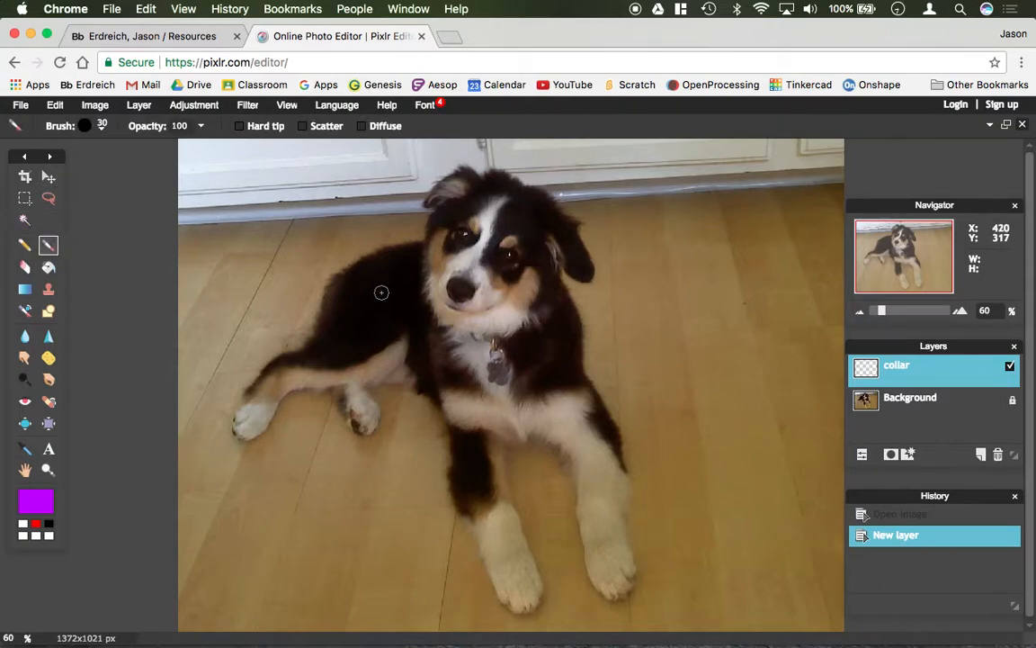
{"action": "mouse_move", "coordinate": [427, 275]}
{"action": "left_mouse_down"}
{"action": "mouse_move", "coordinate": [446, 327]}
{"action": "mouse_move", "coordinate": [469, 333]}
{"action": "mouse_move", "coordinate": [508, 326]}
{"action": "mouse_move", "coordinate": [548, 294]}
{"action": "left_mouse_up"}
{"action": "left_click", "coordinate": [48, 176]}
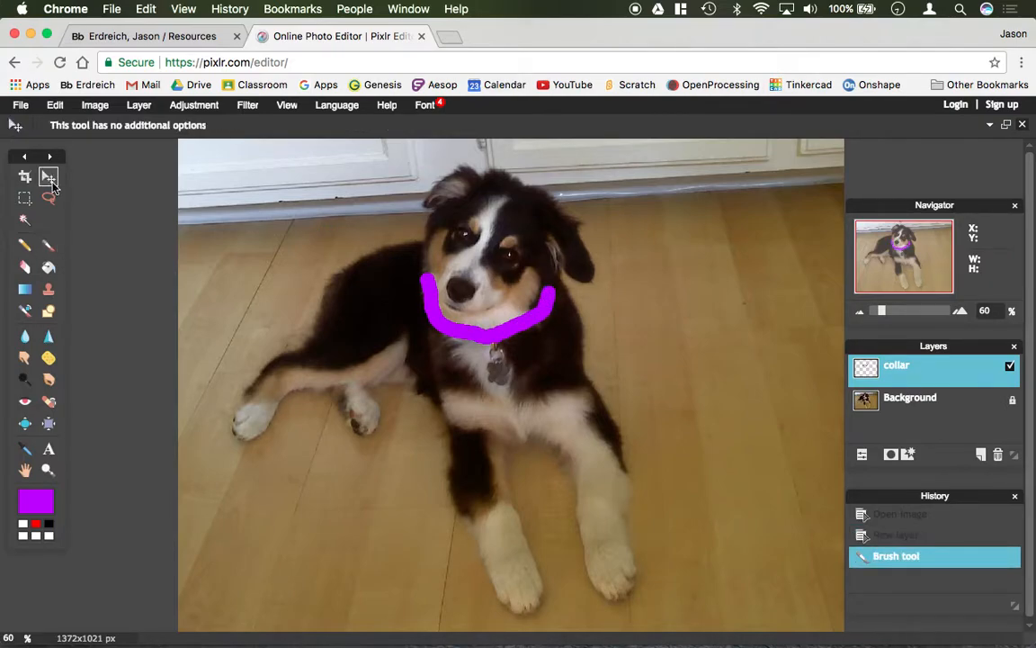
{"action": "mouse_move", "coordinate": [429, 315]}
{"action": "left_mouse_down"}
{"action": "mouse_move", "coordinate": [461, 385]}
{"action": "mouse_move", "coordinate": [342, 364]}
{"action": "mouse_move", "coordinate": [414, 361]}
{"action": "mouse_move", "coordinate": [435, 316]}
{"action": "left_mouse_up"}
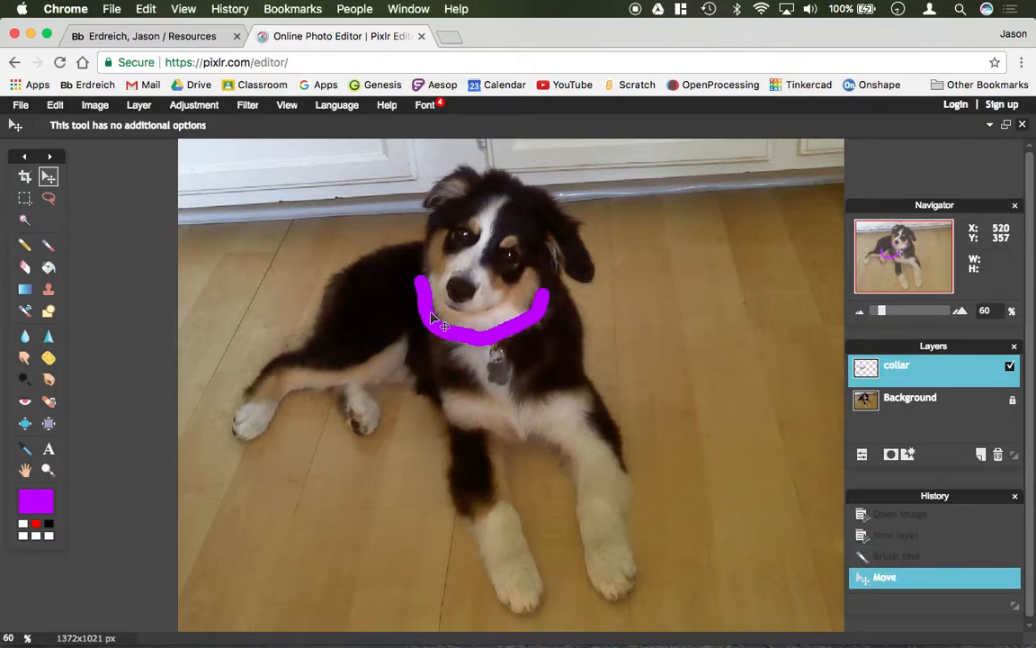
- Unlock the Background layer and place it above the collar layer in the stack
{"action": "left_click", "coordinate": [909, 399]}
{"action": "left_click_drag", "start_coordinate": [901, 401], "coordinate": [903, 379]}
{"action": "double_click", "coordinate": [1012, 403]}
{"action": "left_click_drag", "start_coordinate": [946, 408], "coordinate": [943, 365]}
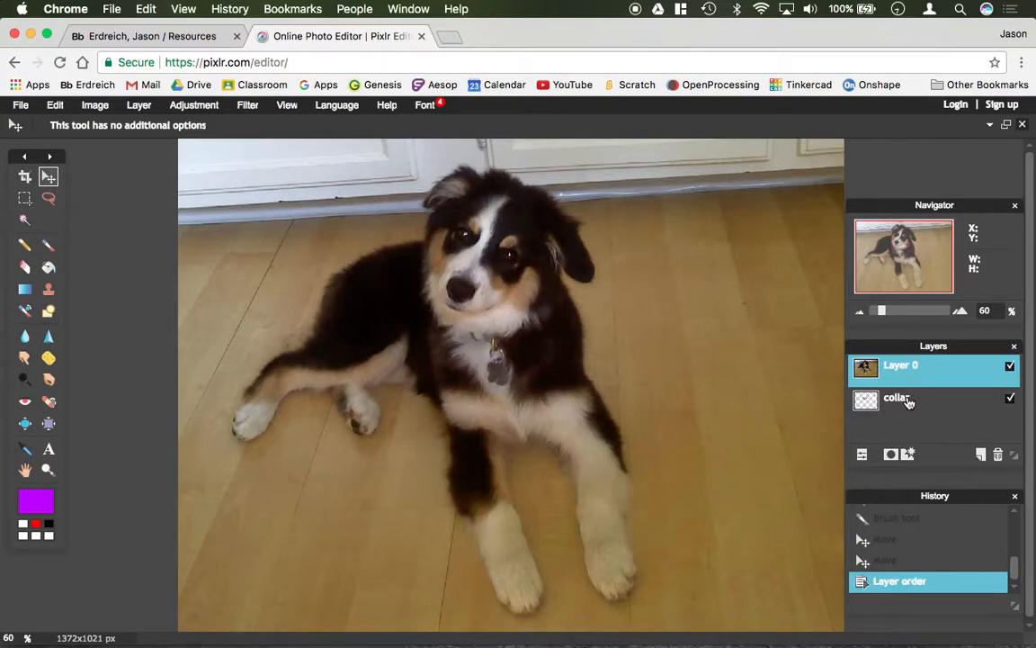
- Return the collar layer to the top of the stack and nudge the collar on the dog's neck
{"action": "left_click", "coordinate": [909, 402]}
{"action": "left_click_drag", "start_coordinate": [899, 400], "coordinate": [904, 366]}
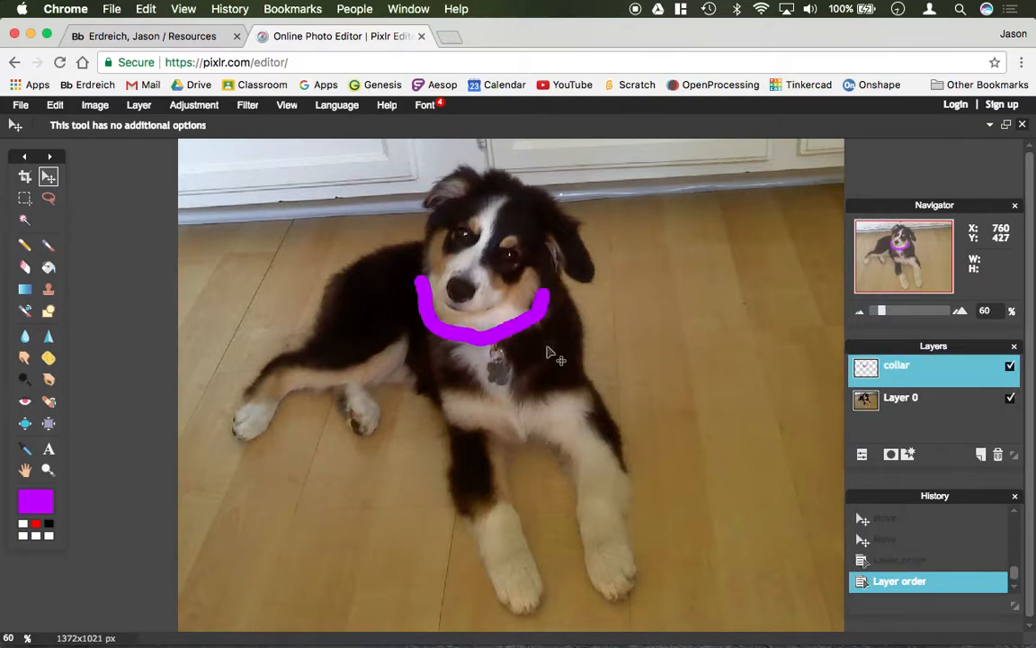
{"action": "mouse_move", "coordinate": [545, 318]}
{"action": "left_mouse_down"}
{"action": "mouse_move", "coordinate": [521, 347]}
{"action": "mouse_move", "coordinate": [539, 318]}
{"action": "left_mouse_up"}
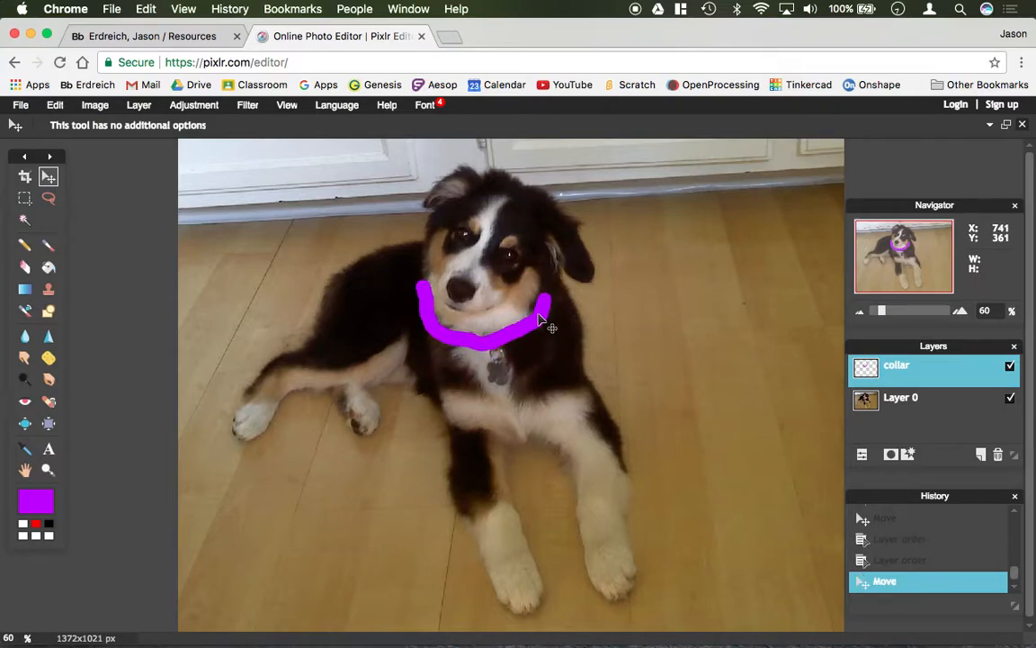
- Add the purple text LUCY and move it onto the floor to the right of the dog's chest
{"action": "left_click", "coordinate": [49, 448]}
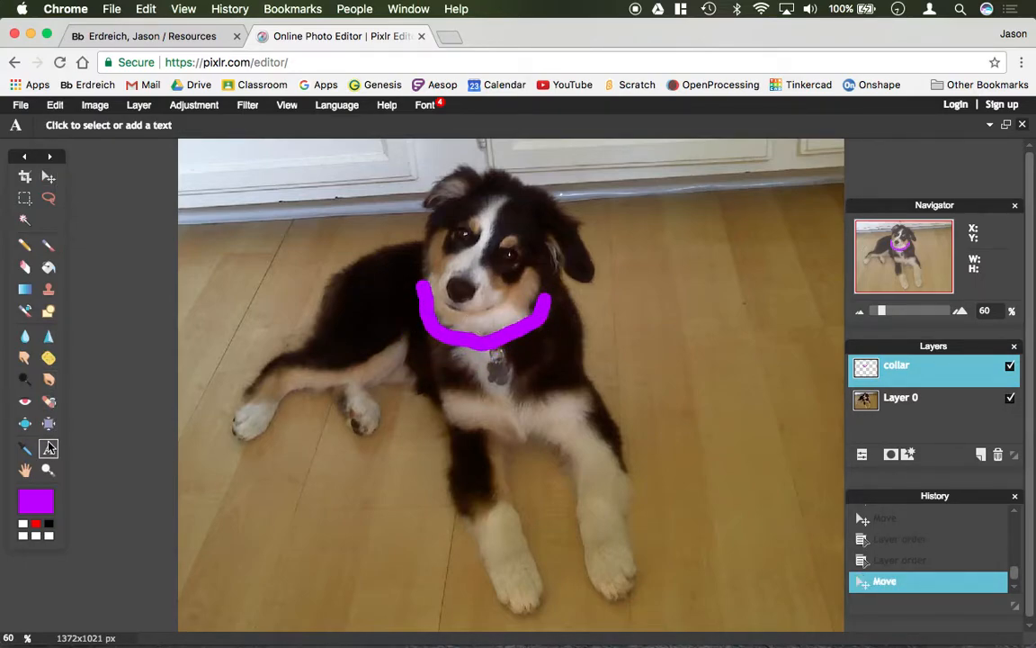
{"action": "left_click", "coordinate": [358, 513]}
{"action": "type", "text": "LUCY"}
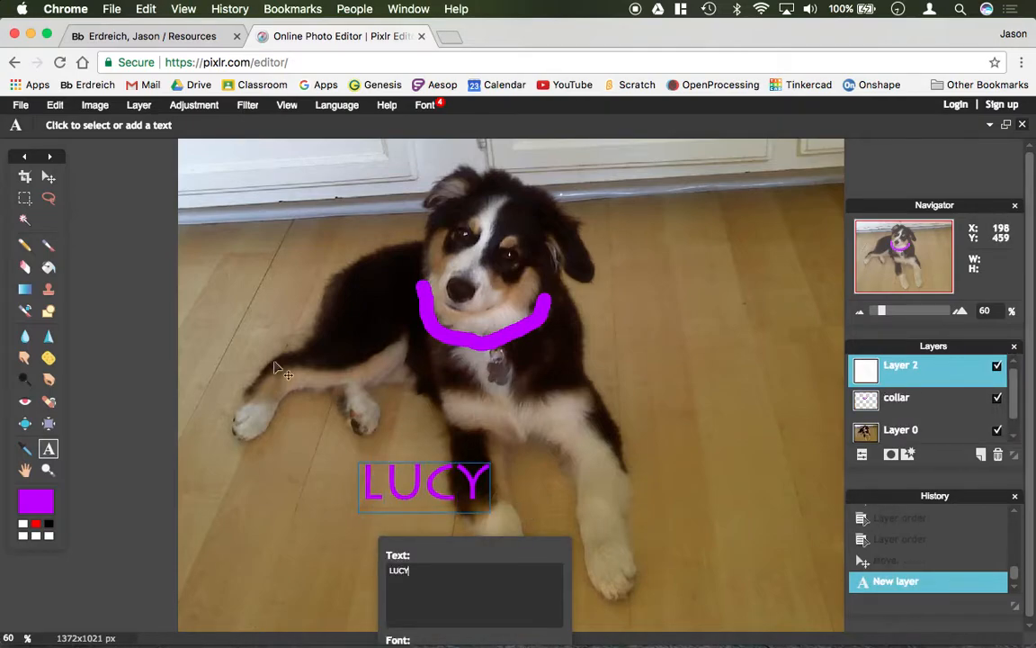
{"action": "left_click", "coordinate": [48, 176]}
{"action": "left_click_drag", "start_coordinate": [474, 491], "coordinate": [722, 361]}
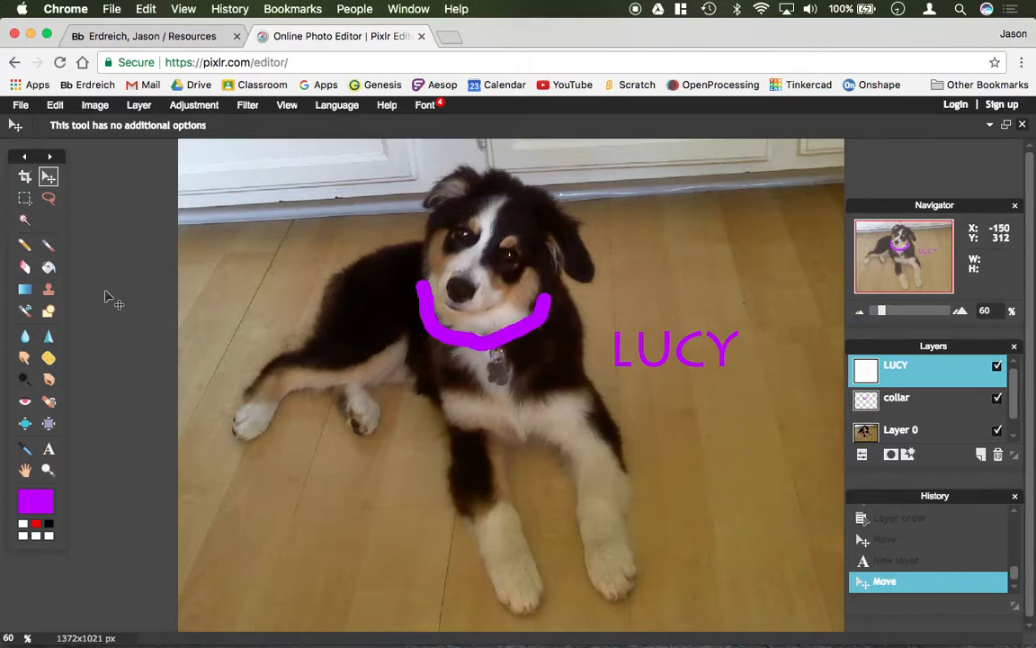
- Fill the collar on its layer with red using the Paint bucket, and move it off the neck toward the LUCY text
{"action": "left_click", "coordinate": [48, 267]}
{"action": "left_click", "coordinate": [36, 523]}
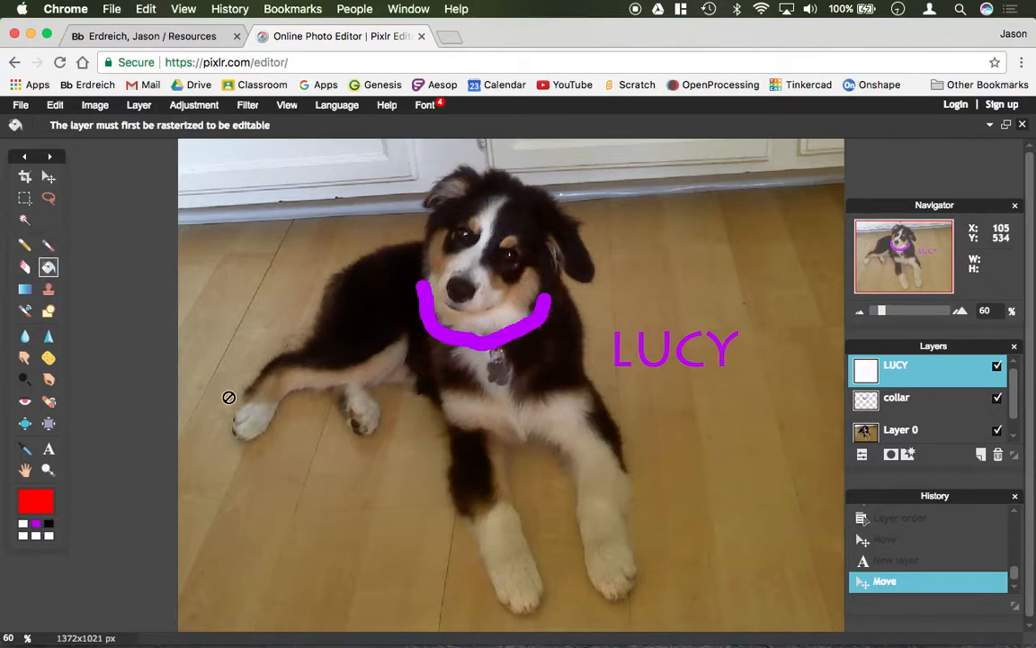
{"action": "left_click", "coordinate": [933, 396]}
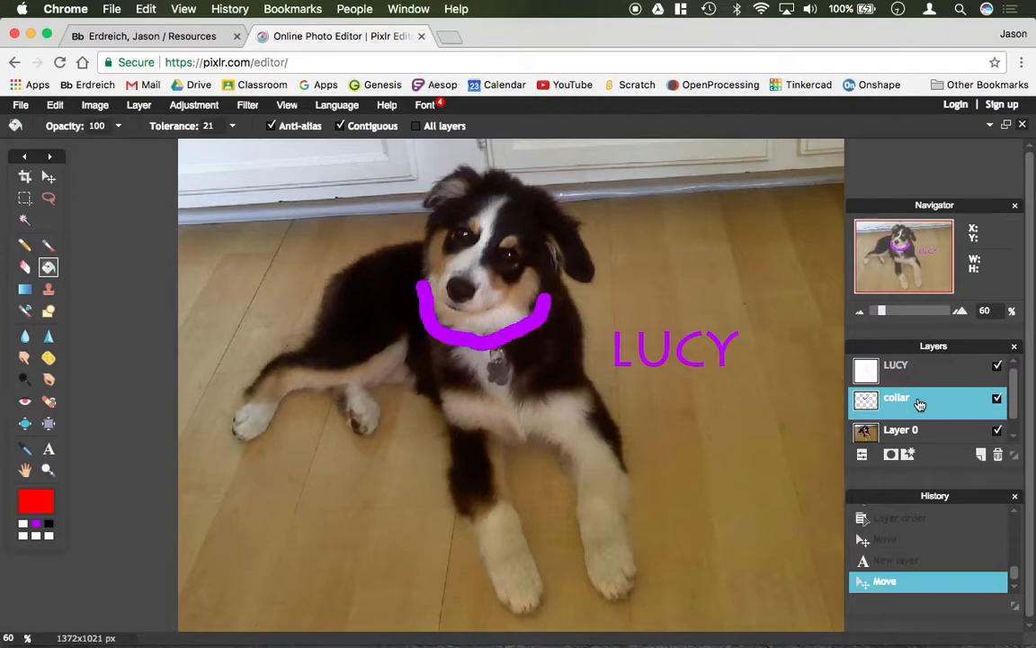
{"action": "left_click", "coordinate": [534, 311]}
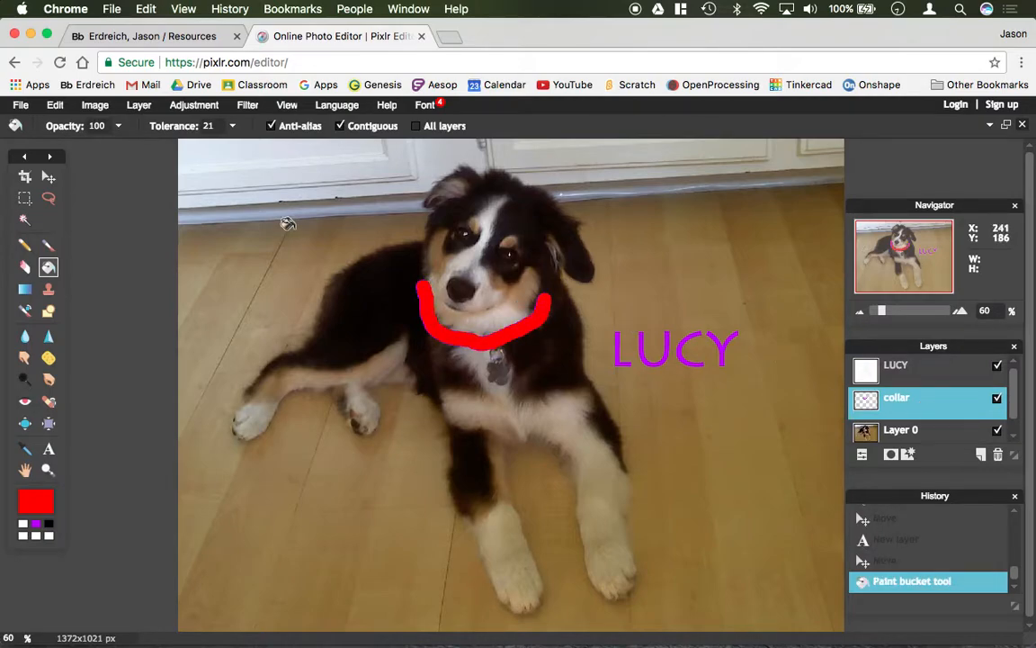
{"action": "left_click", "coordinate": [48, 175]}
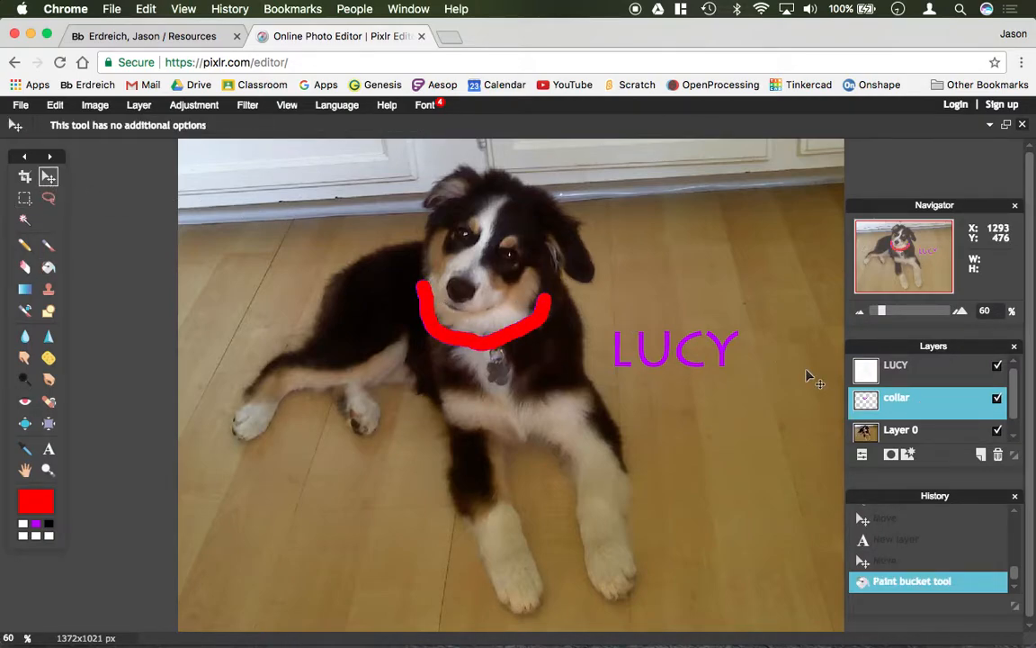
{"action": "mouse_move", "coordinate": [504, 310]}
{"action": "left_mouse_down"}
{"action": "mouse_move", "coordinate": [682, 331]}
{"action": "mouse_move", "coordinate": [698, 352]}
{"action": "mouse_move", "coordinate": [670, 340]}
{"action": "left_mouse_up"}
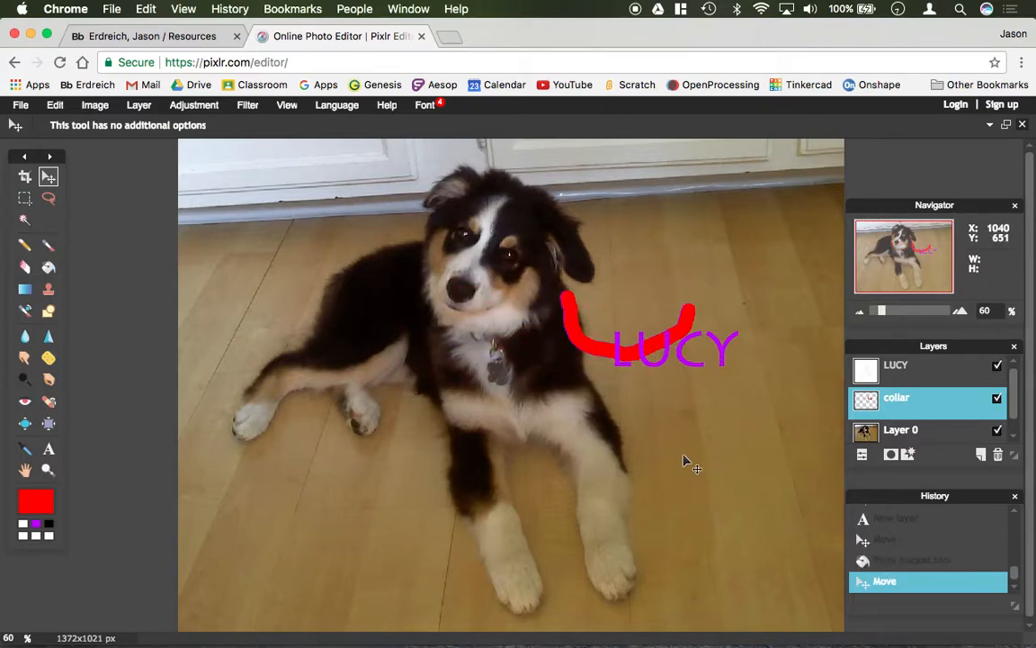
- Delete the LUCY text layer and move the red collar back onto the dog's neck
{"action": "left_click", "coordinate": [917, 379]}
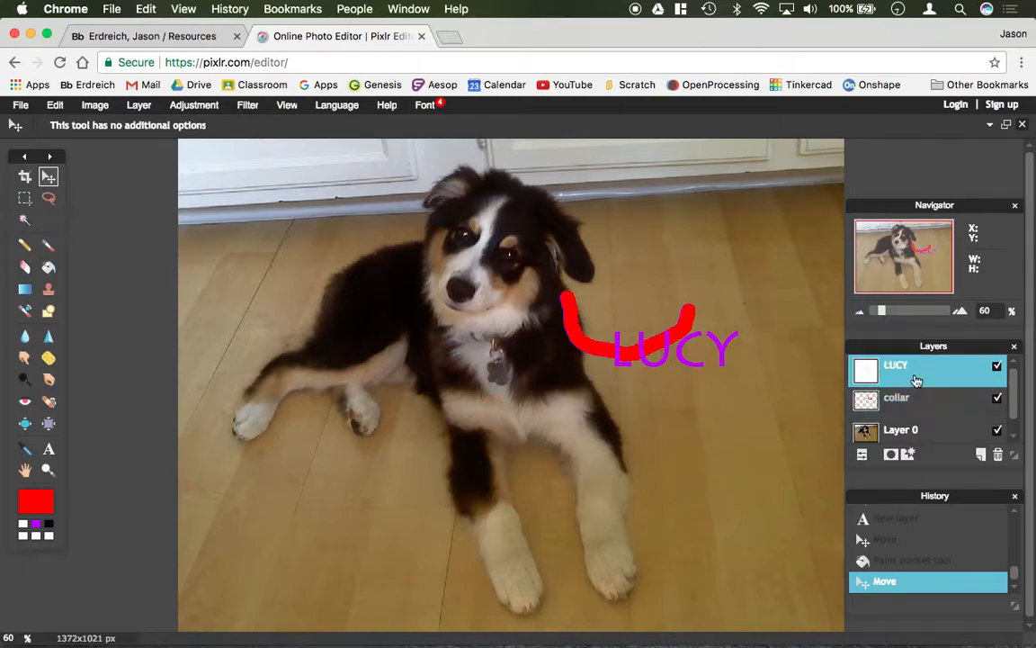
{"action": "right_click", "coordinate": [917, 379]}
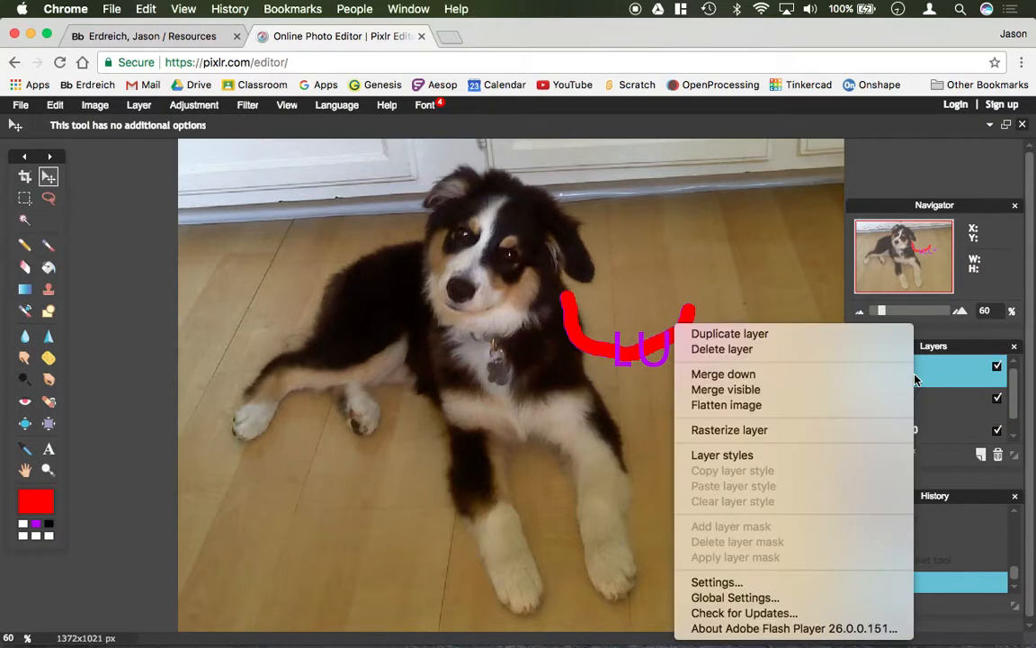
{"action": "left_click", "coordinate": [819, 360]}
{"action": "left_click_drag", "start_coordinate": [634, 352], "coordinate": [492, 339]}
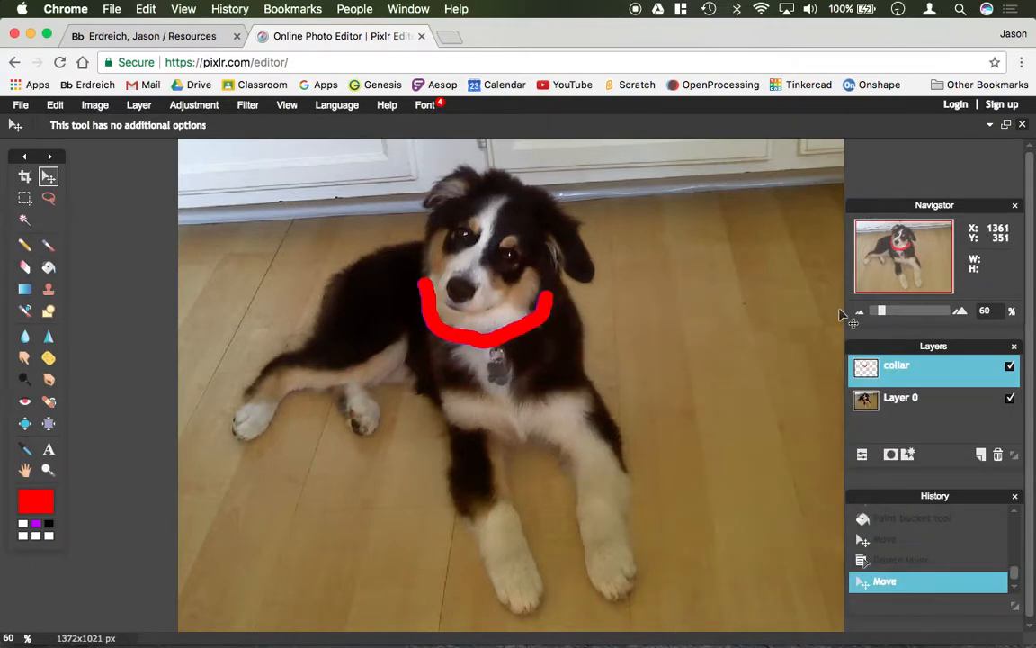
- Merge the collar layer down into the dog photo layer
{"action": "left_click", "coordinate": [900, 398]}
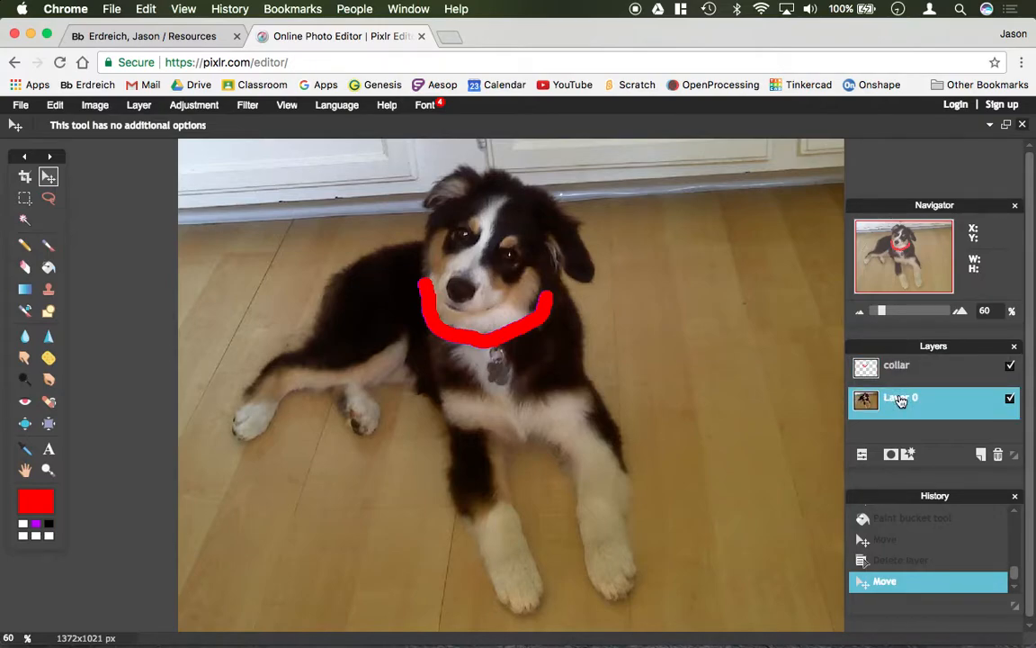
{"action": "left_click", "coordinate": [895, 367]}
{"action": "double_click", "coordinate": [895, 367]}
{"action": "key", "text": "Return"}
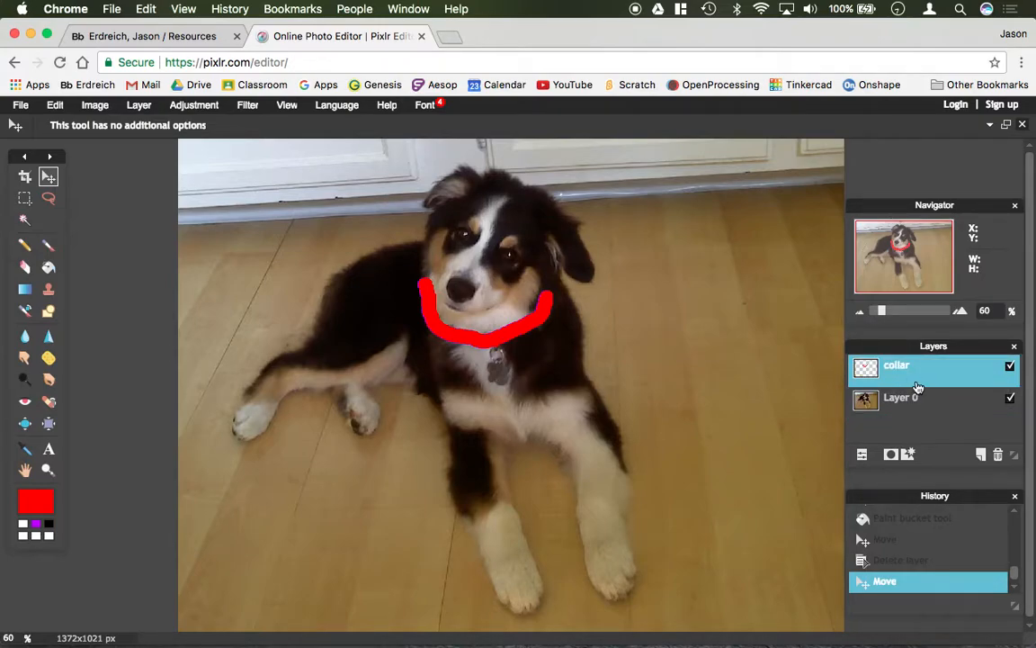
{"action": "right_click", "coordinate": [914, 393]}
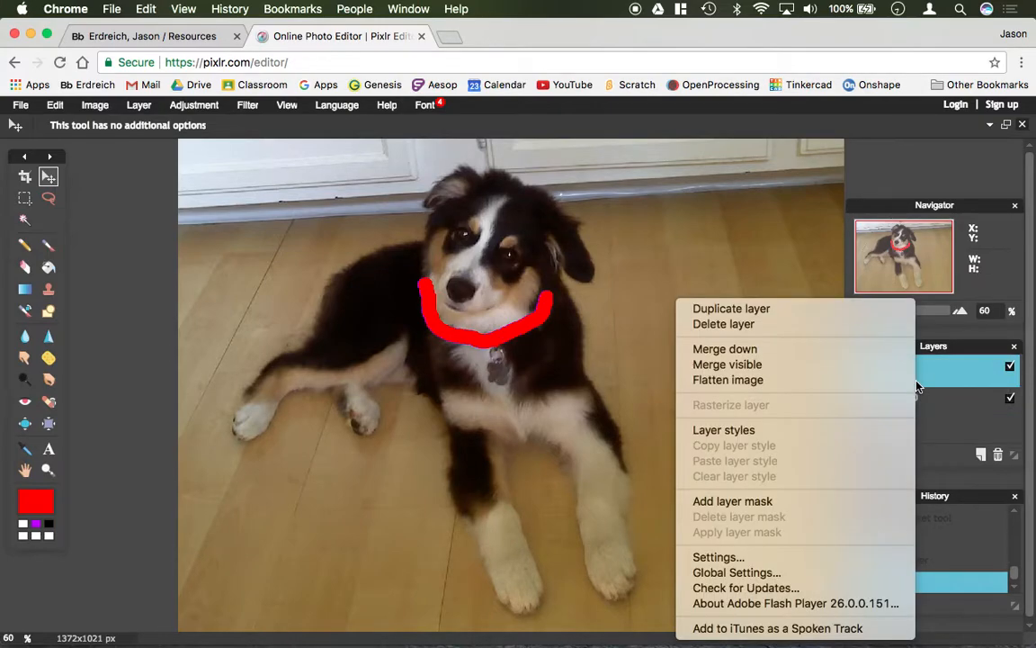
{"action": "left_click", "coordinate": [824, 350]}
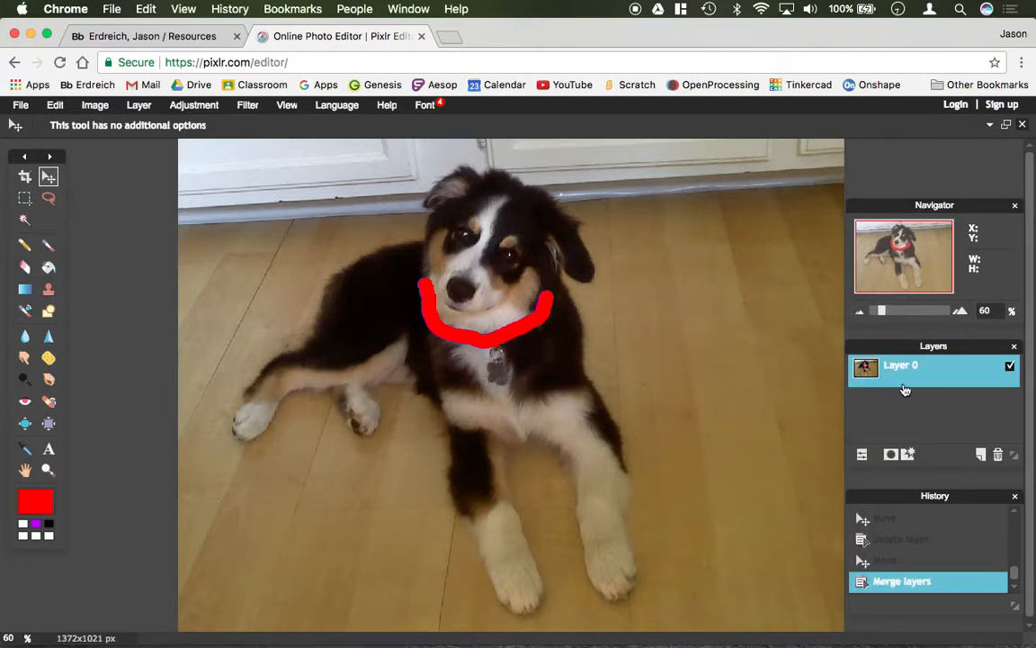
{"action": "right_click", "coordinate": [905, 383]}
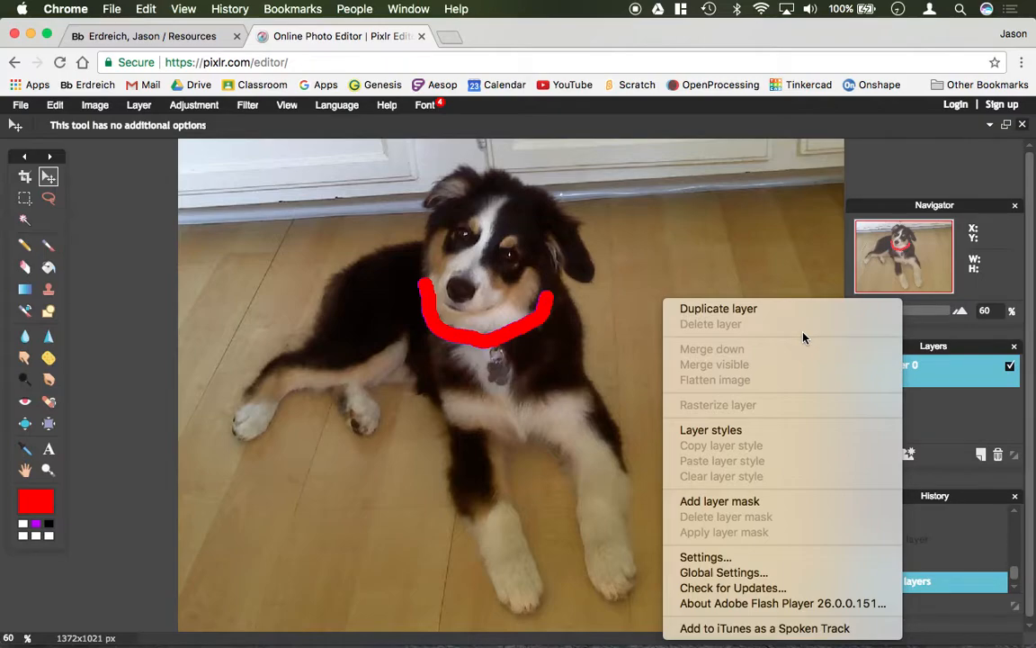
{"action": "left_click", "coordinate": [960, 409]}
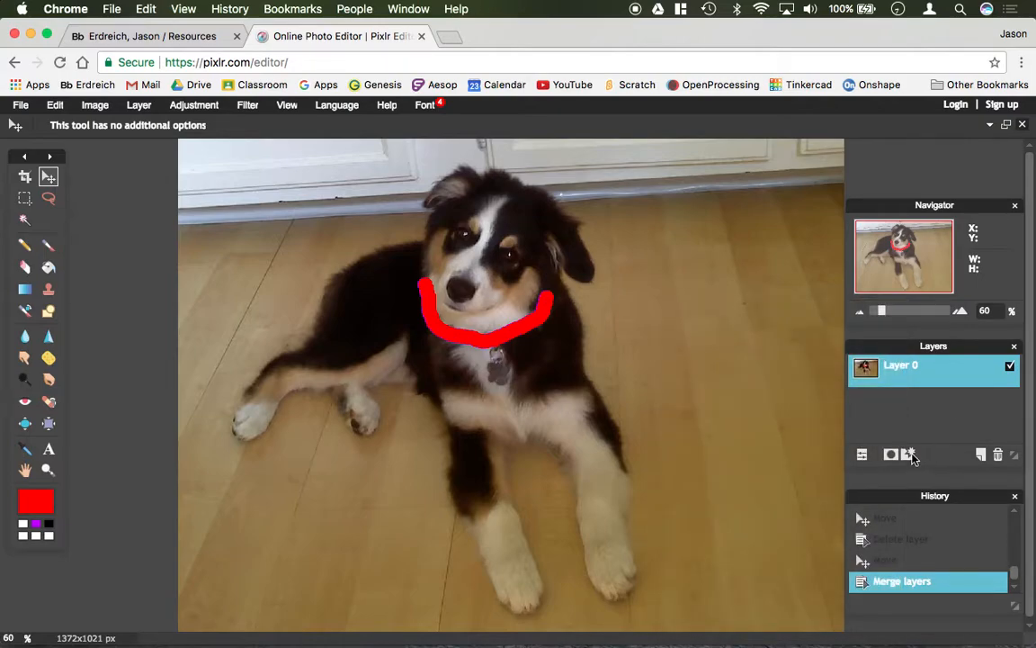
- Undo back through the layer merge, collar move and LUCY layer deletion, and move the LUCY text down clear of the red collar
{"action": "key", "text": "ctrl+z"}
{"action": "key", "text": "ctrl+z"}
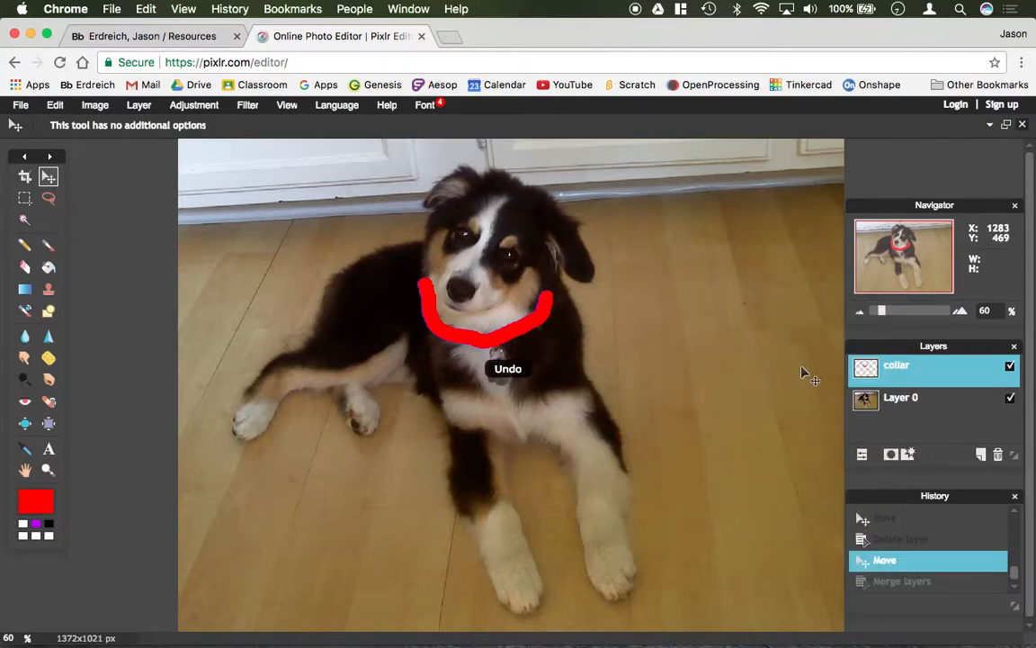
{"action": "key", "text": "ctrl+z"}
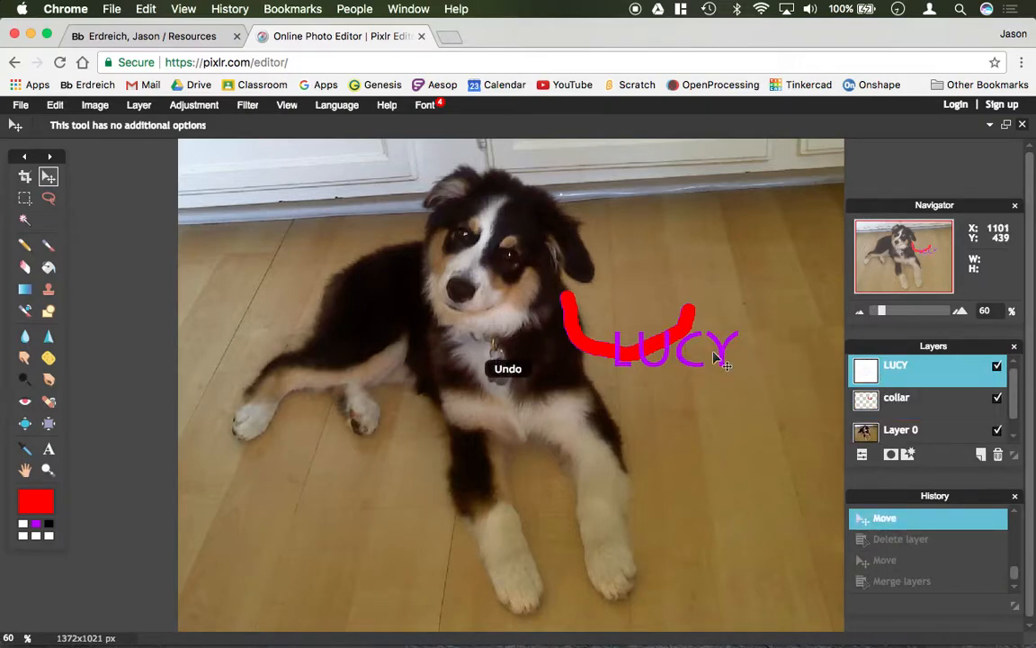
{"action": "left_click_drag", "start_coordinate": [731, 362], "coordinate": [763, 421]}
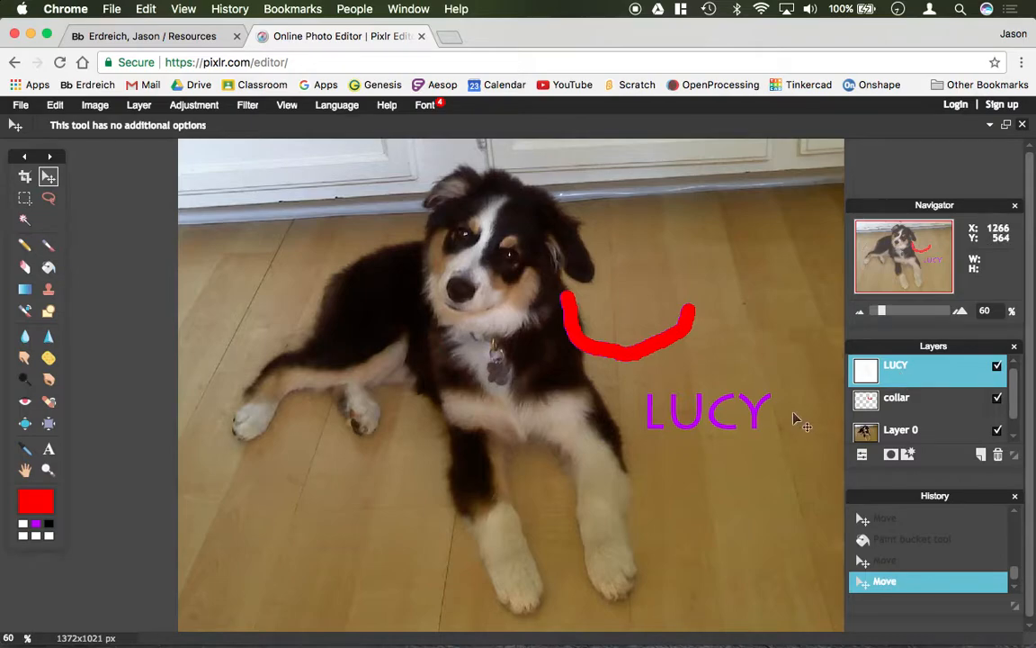
- Reopen the LUCY text with the Type tool to view its font, size, style and color options, and accept it unchanged
{"action": "key", "text": "t"}
{"action": "left_click", "coordinate": [710, 416]}
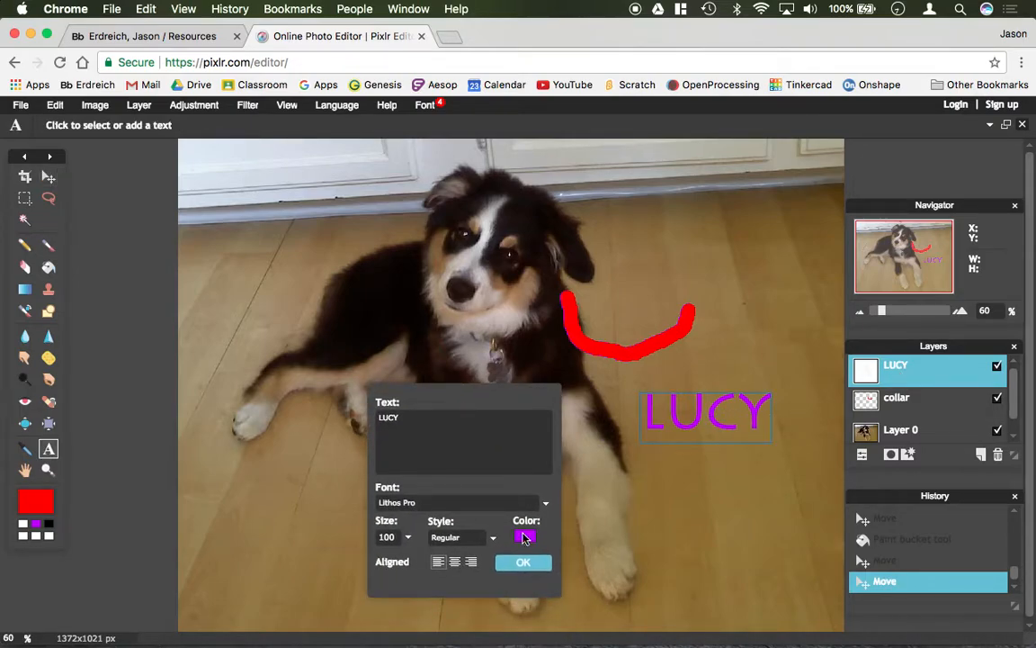
{"action": "left_click", "coordinate": [521, 563]}
- Rasterize the LUCY text layer and fill its letter U with red using the Paint bucket
{"action": "key", "text": "k"}
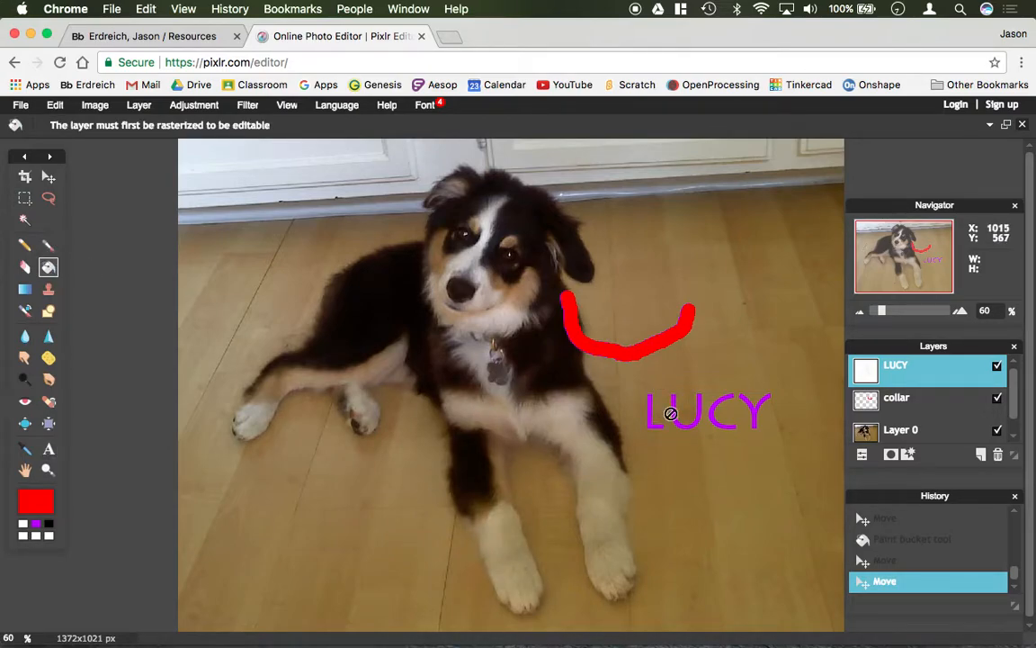
{"action": "right_click", "coordinate": [912, 376]}
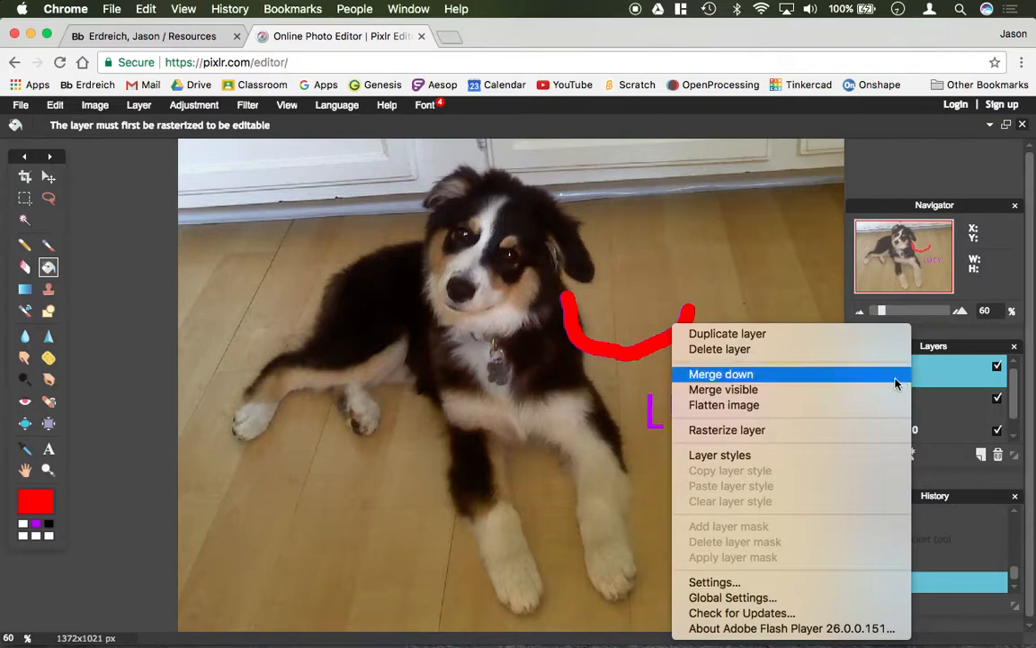
{"action": "left_click", "coordinate": [727, 430]}
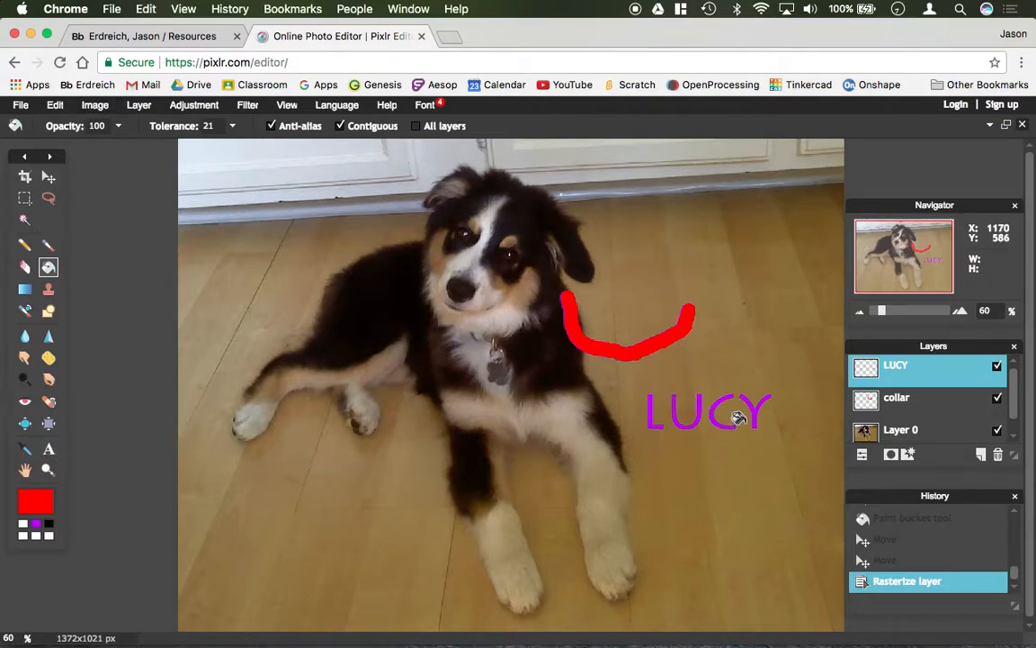
{"action": "scroll", "coordinate": [733, 412], "scroll_direction": "up", "scroll_amount": 2}
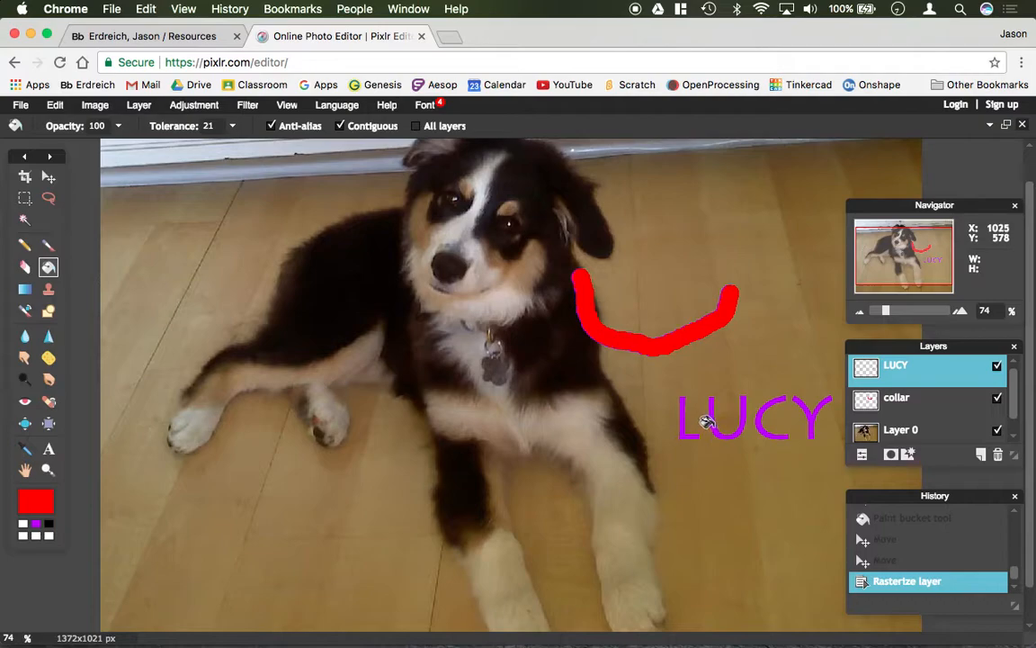
{"action": "left_click", "coordinate": [727, 419]}
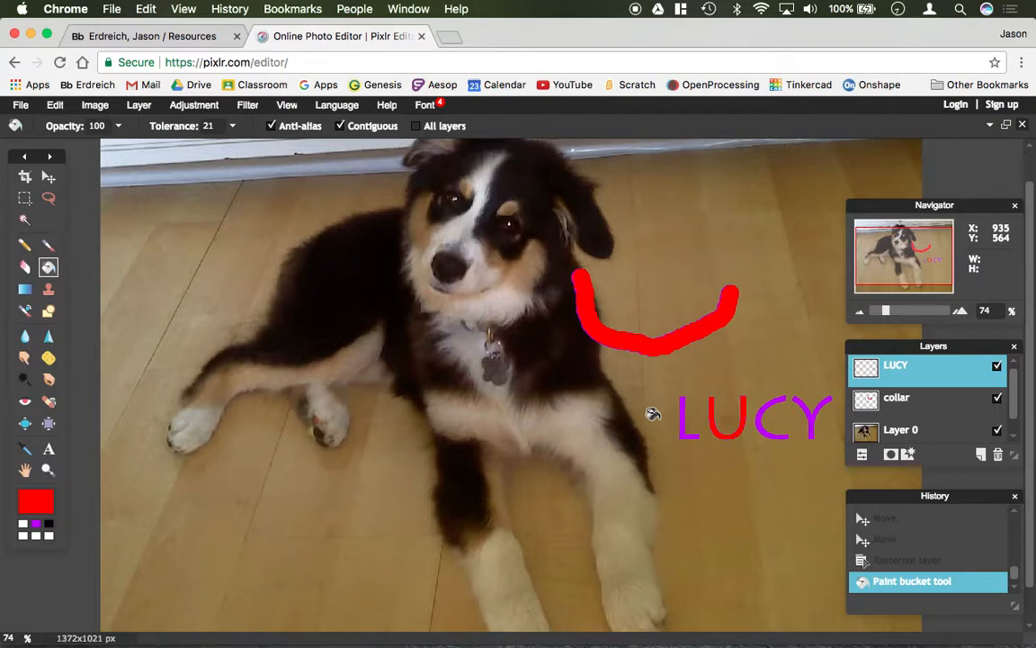
- Apply the Bevel and Drop shadow layer styles to the LUCY layer, trying Inner glow but leaving it off
{"action": "left_click", "coordinate": [909, 455]}
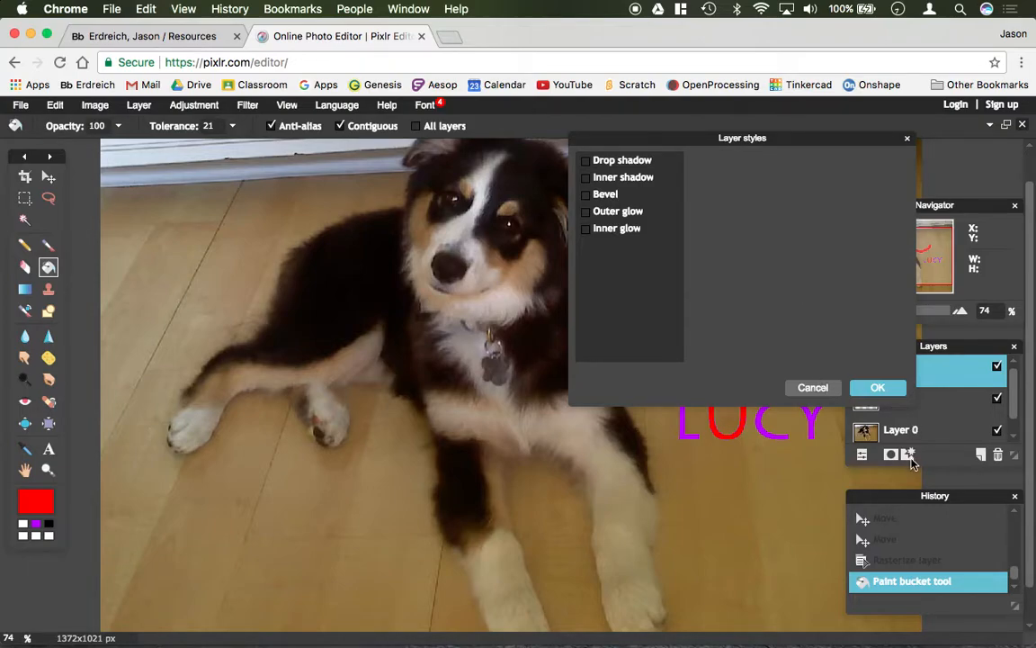
{"action": "left_click", "coordinate": [605, 194]}
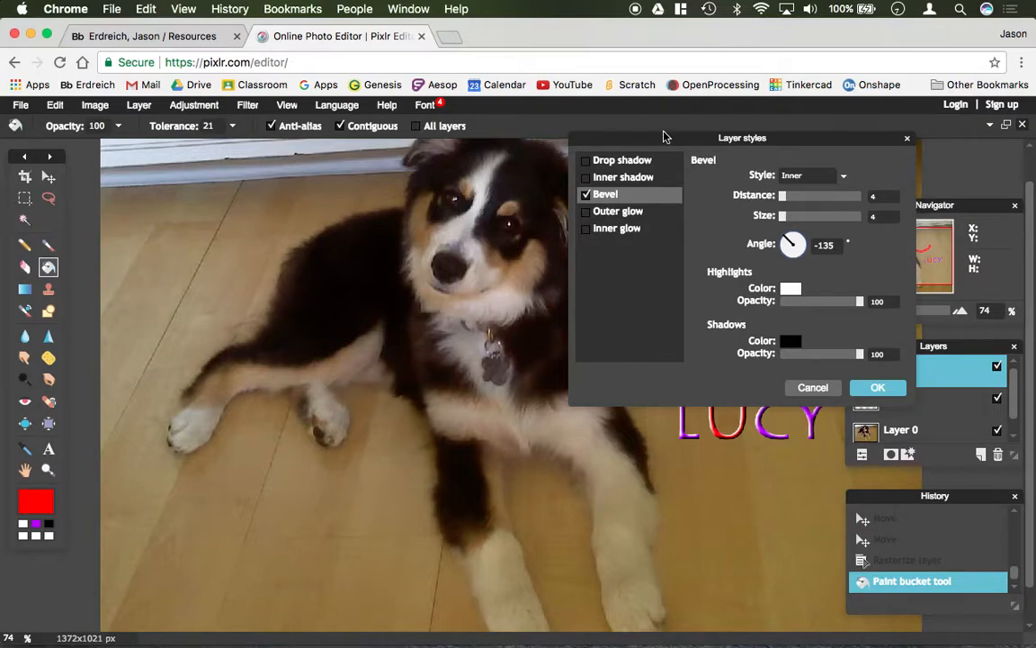
{"action": "mouse_move", "coordinate": [663, 137]}
{"action": "left_mouse_down"}
{"action": "mouse_move", "coordinate": [349, 208]}
{"action": "mouse_move", "coordinate": [320, 227]}
{"action": "mouse_move", "coordinate": [331, 232]}
{"action": "left_mouse_up"}
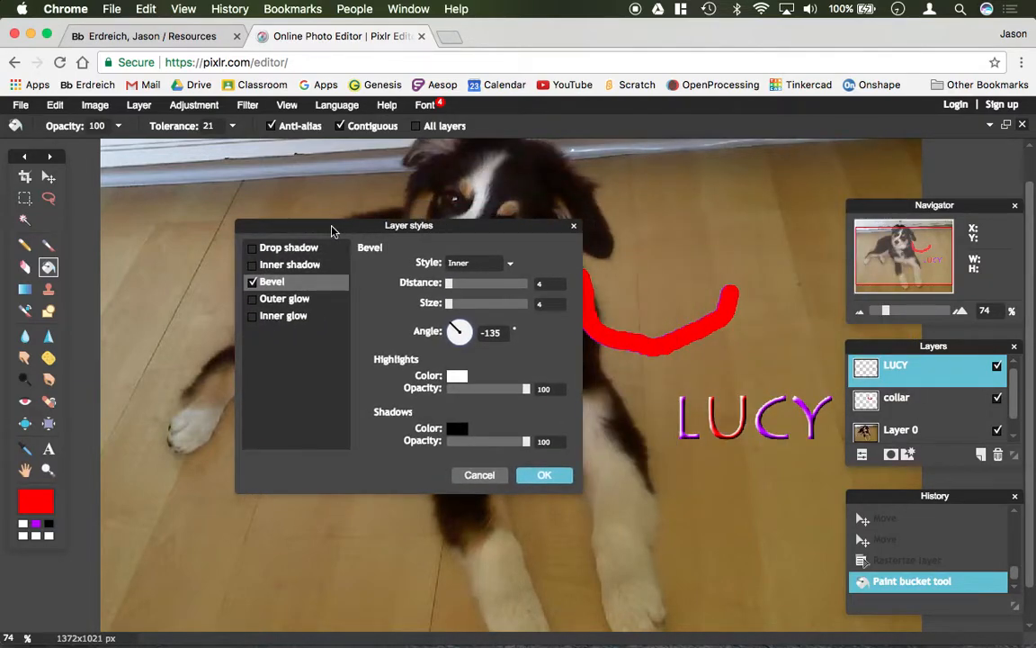
{"action": "left_click", "coordinate": [266, 249]}
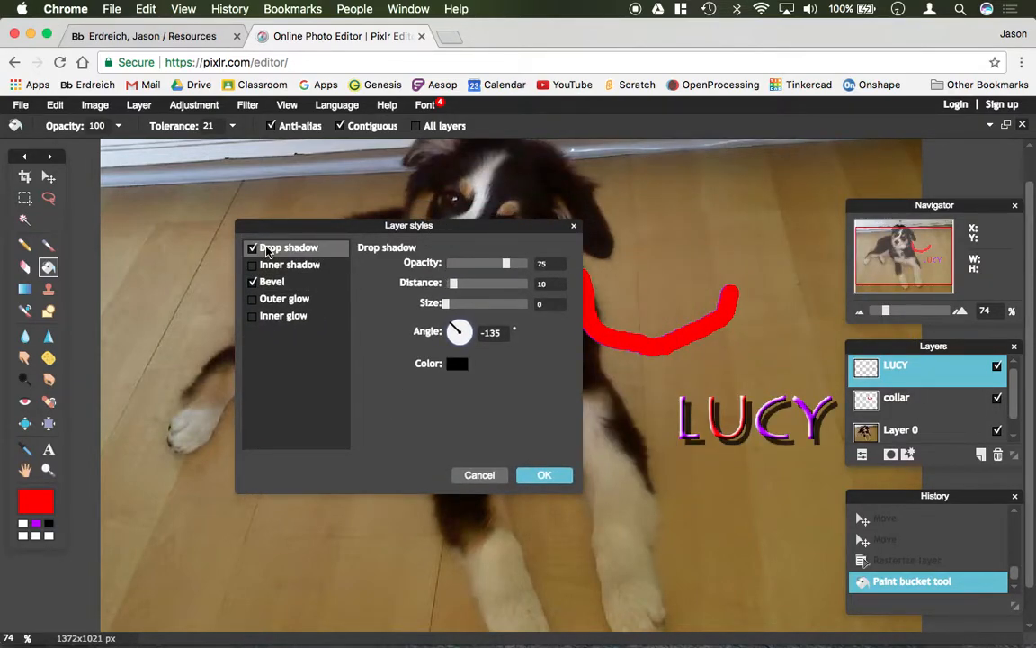
{"action": "left_click", "coordinate": [278, 317]}
{"action": "left_click", "coordinate": [253, 317]}
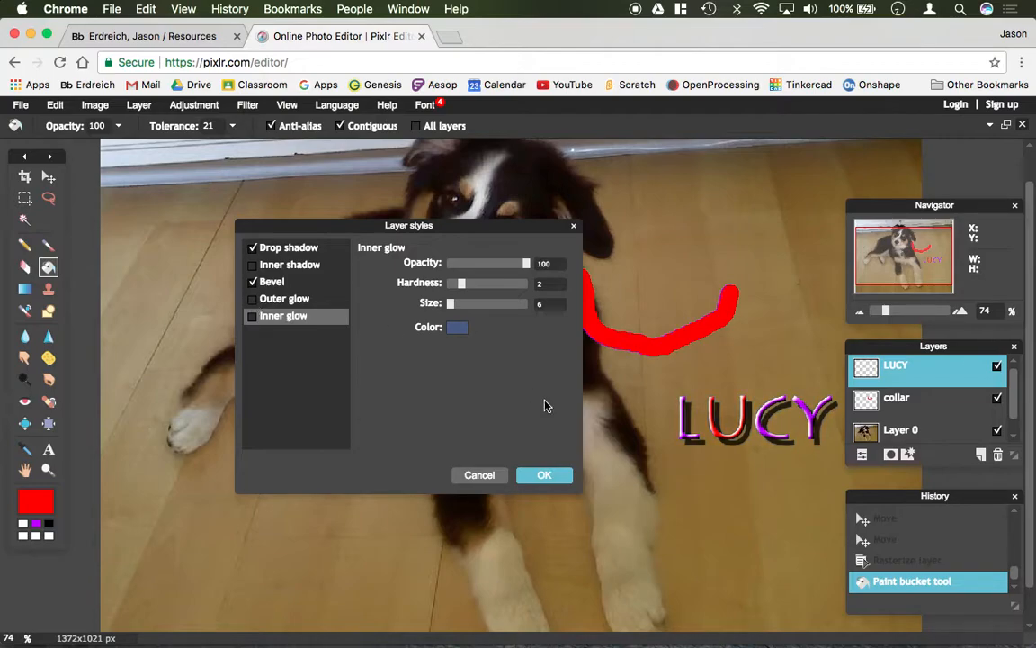
{"action": "left_click", "coordinate": [543, 472]}
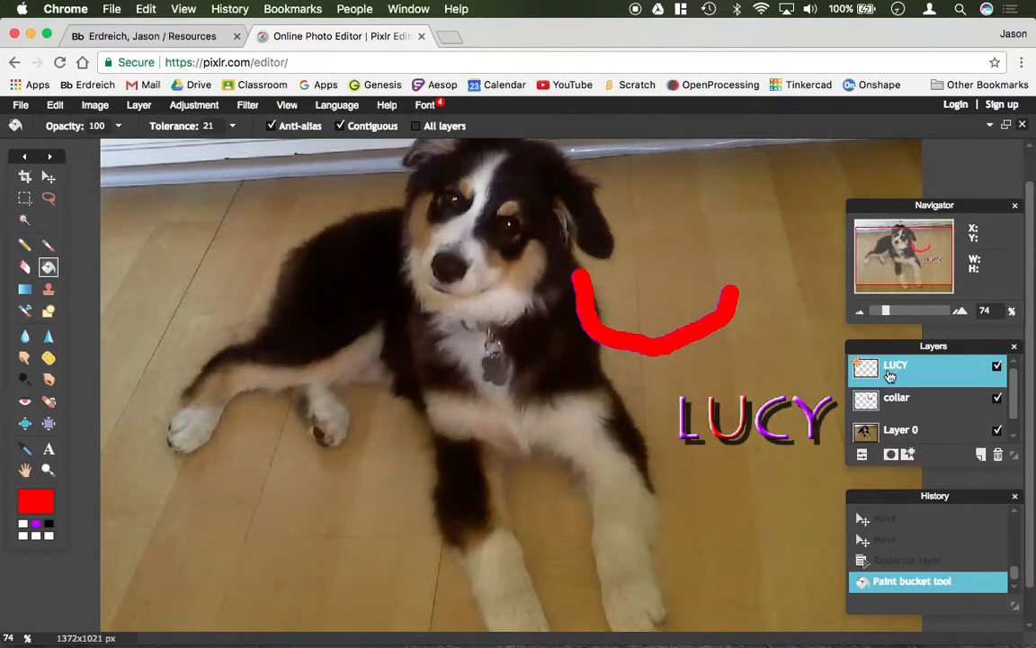